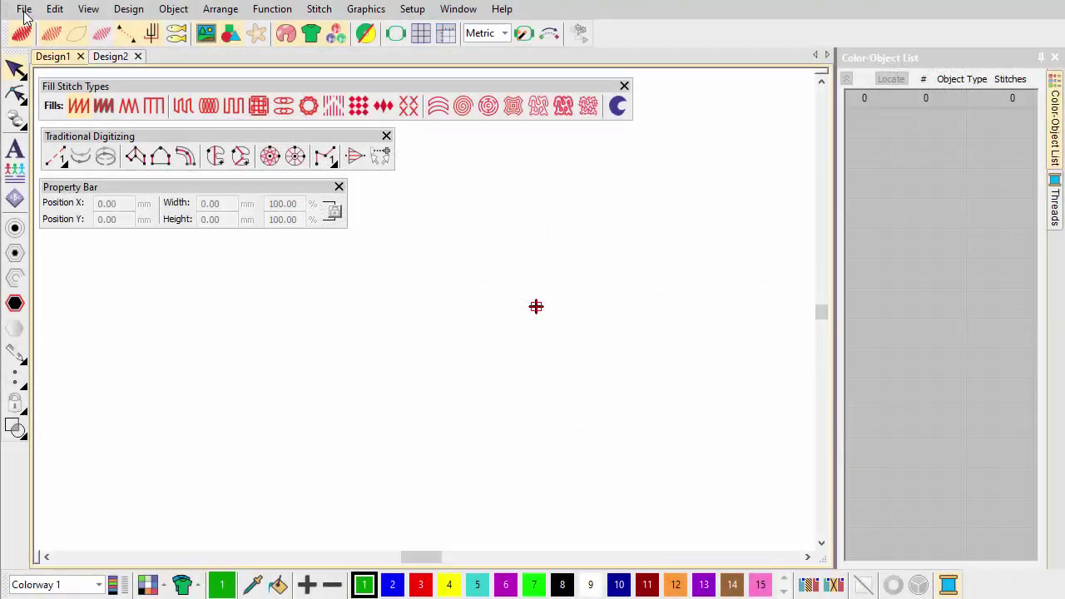
Step: Import the graphic Blue bird.jpg into the empty design
click(24, 9)
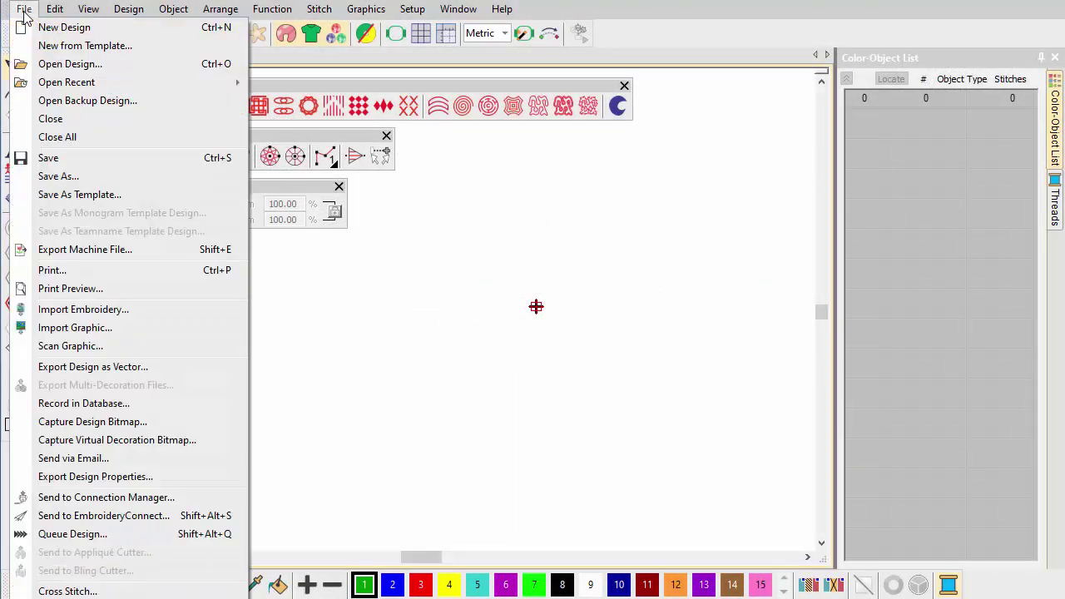
click(62, 331)
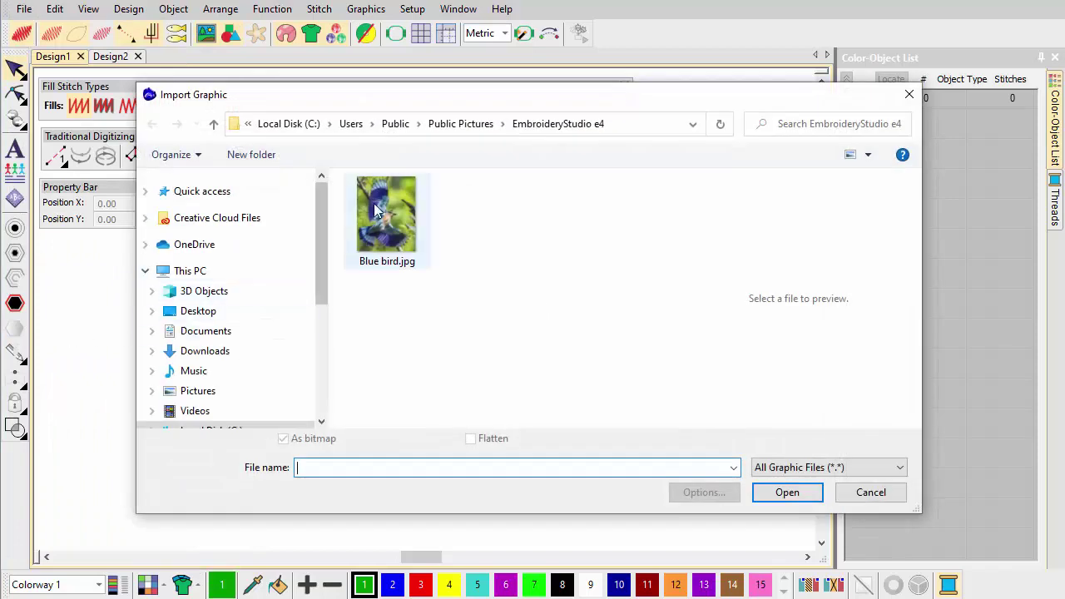
click(379, 209)
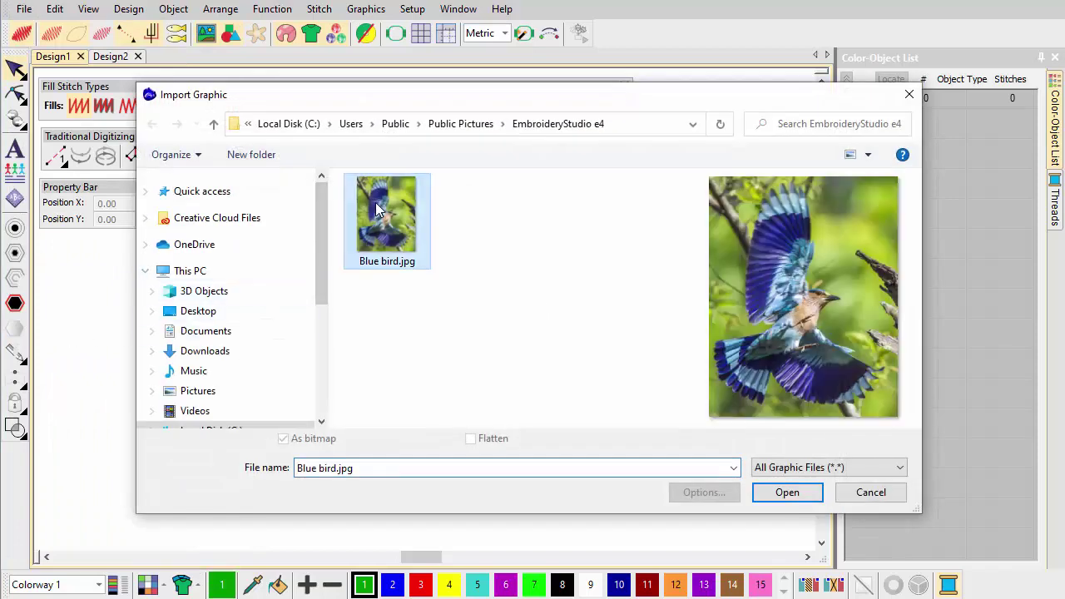
click(774, 493)
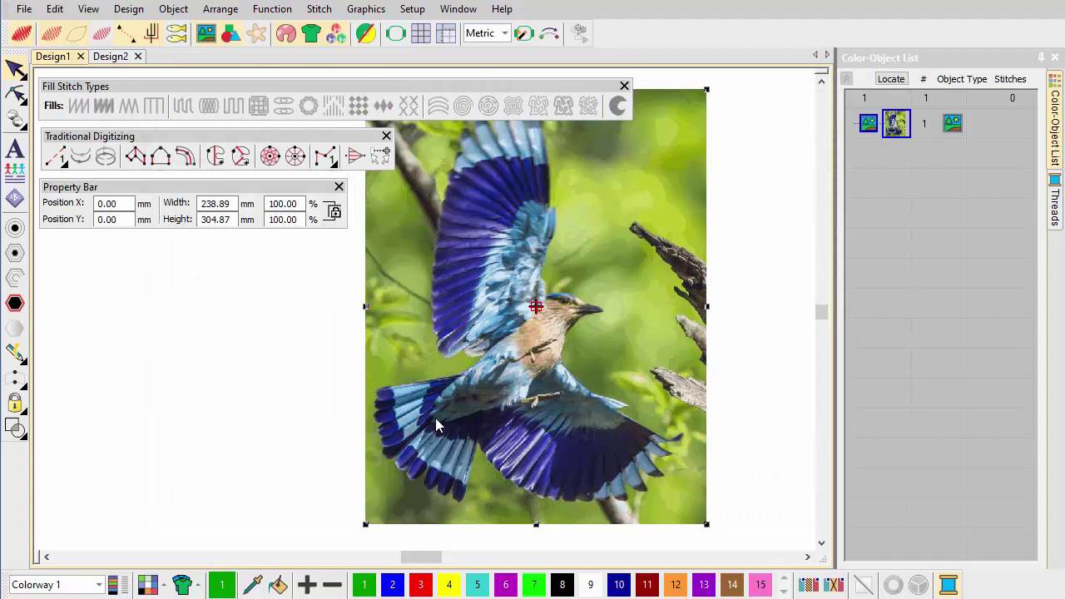
Step: Scale the bird image proportionally to a height of 165 mm and lock it in place
drag(230, 219, 191, 219)
text(165)
key(Return)
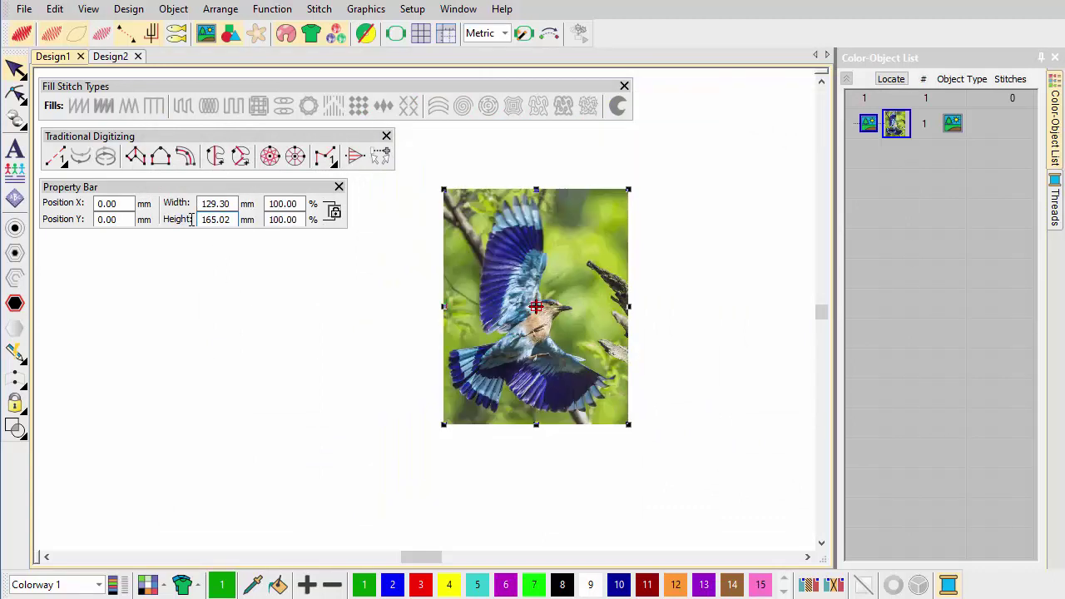
click(339, 187)
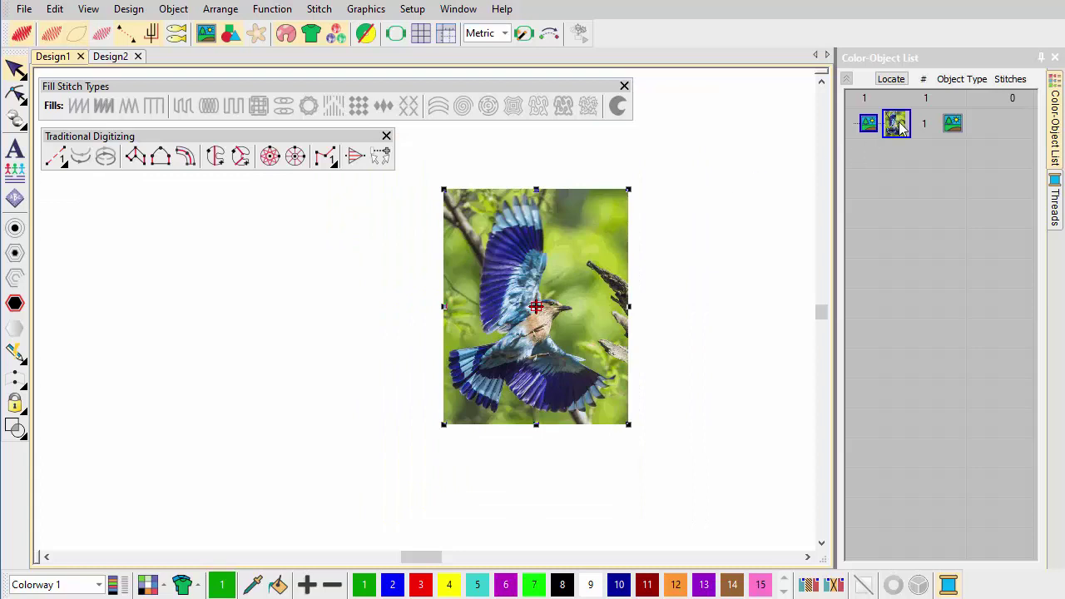
right_click(901, 123)
click(917, 288)
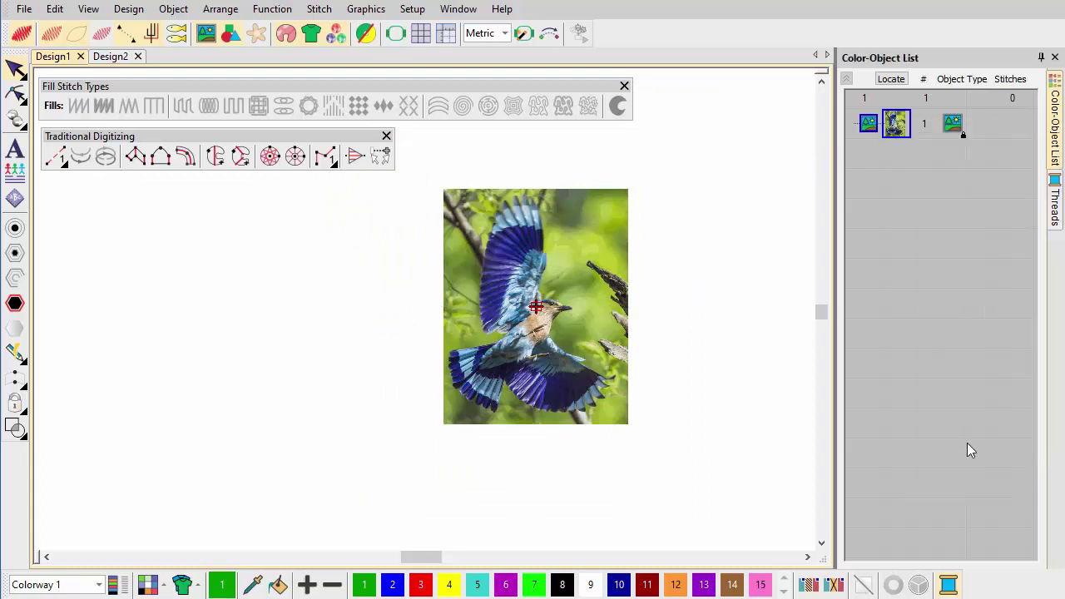
Step: Replace the Isacord 40 thread chart with Madeira Classic 40 for the design
click(950, 584)
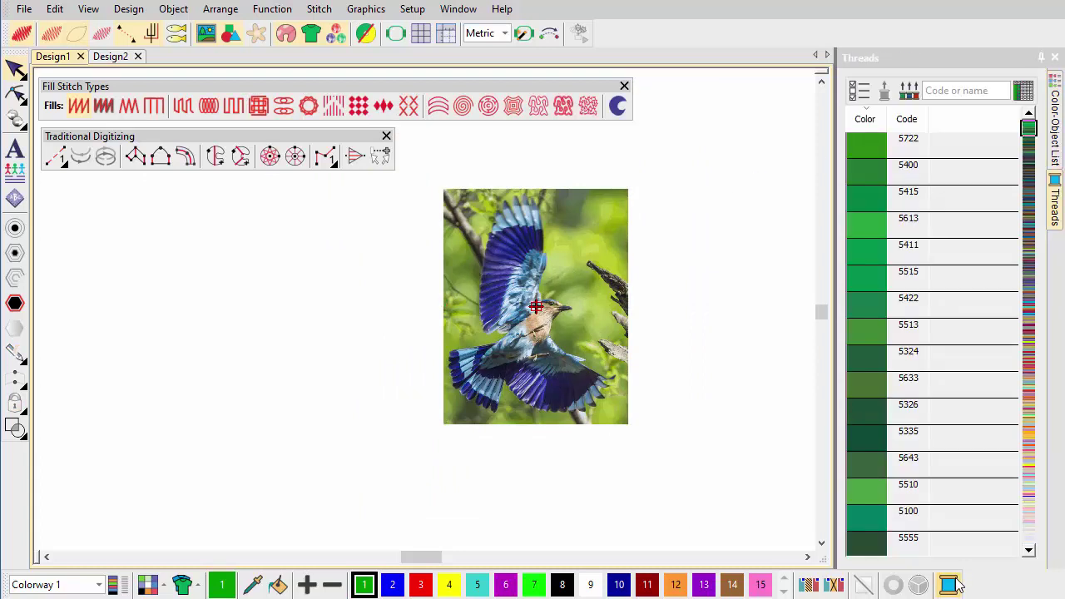
click(859, 90)
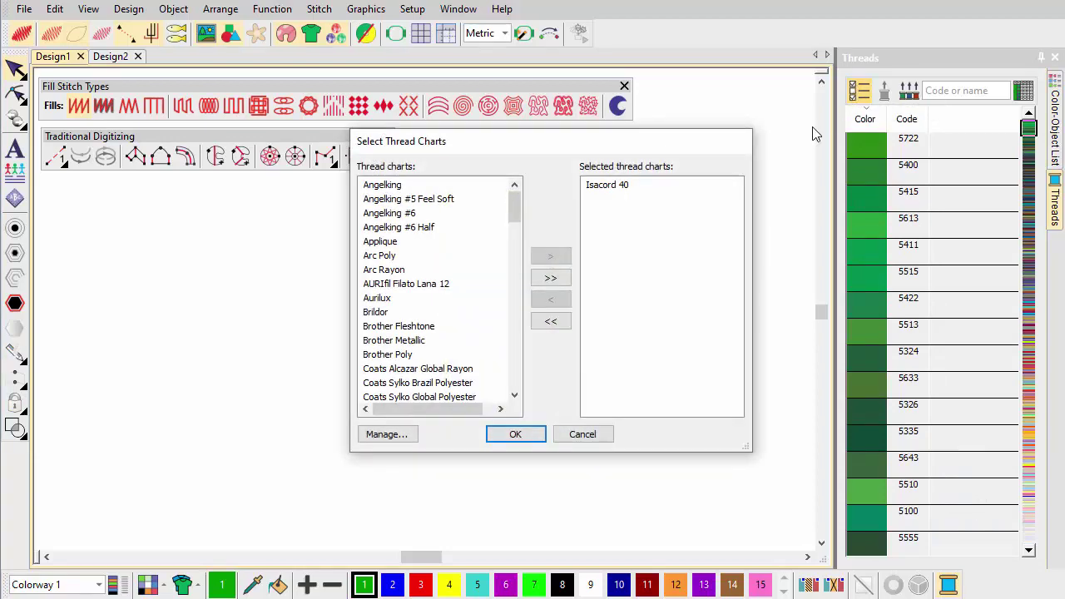
double_click(612, 185)
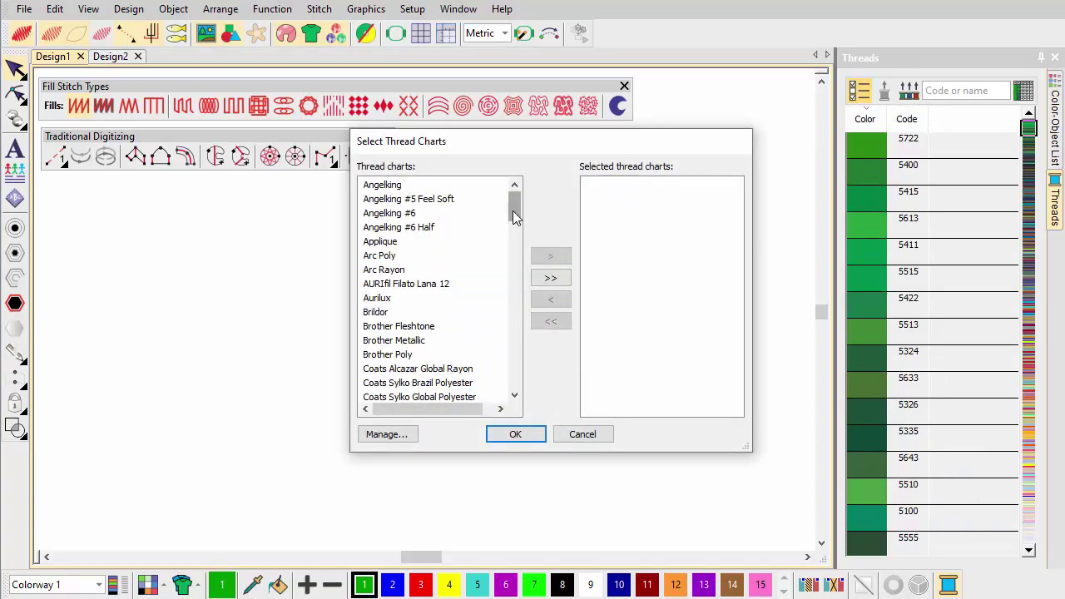
drag(513, 210, 512, 296)
double_click(428, 341)
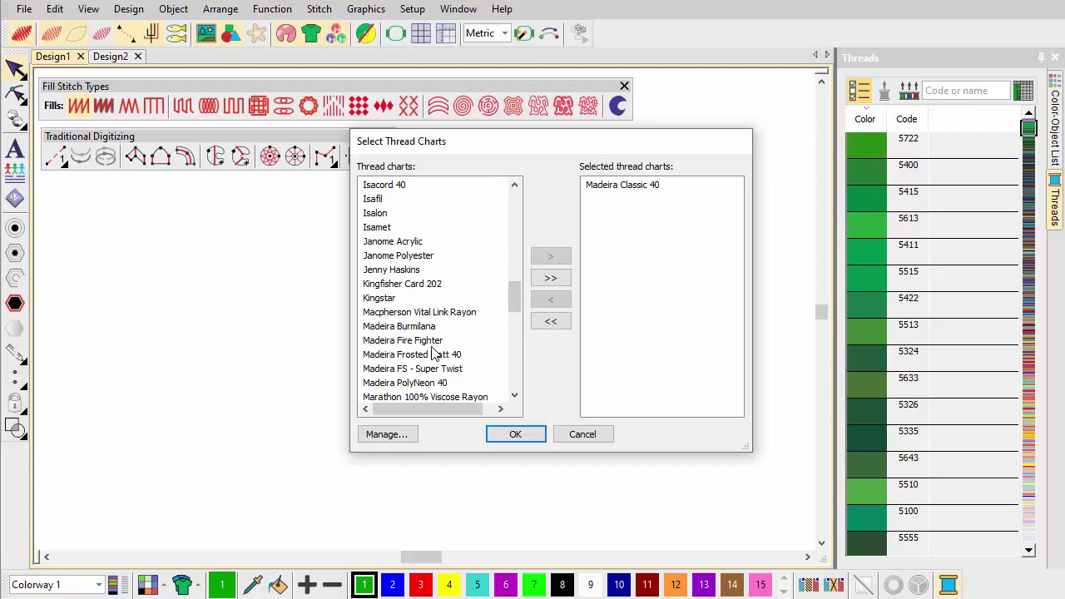
click(516, 438)
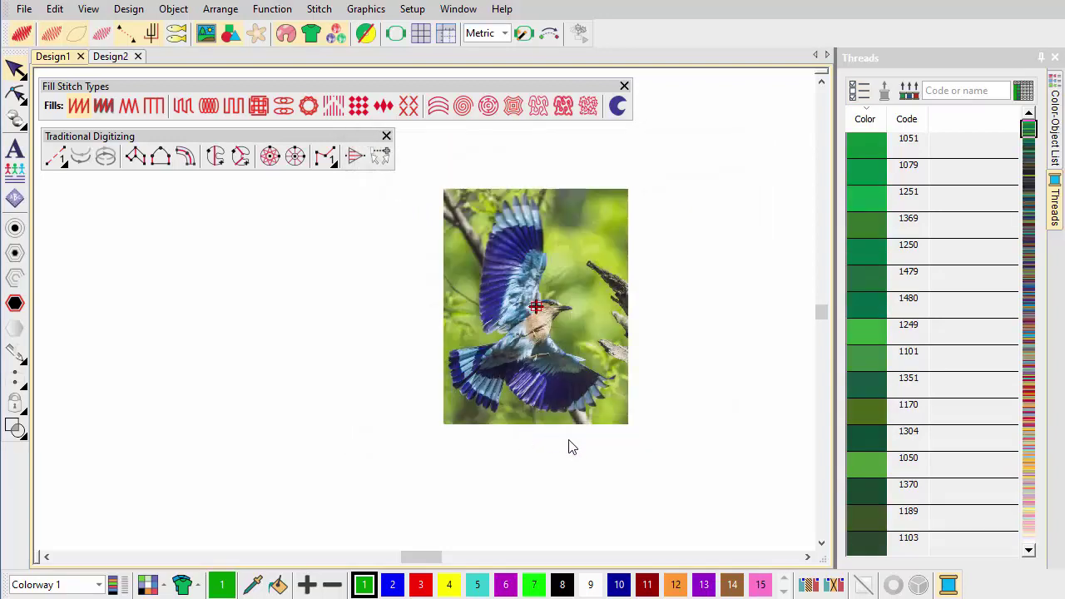
Step: Find thread code 1134 and assign it to palette color 1
click(931, 90)
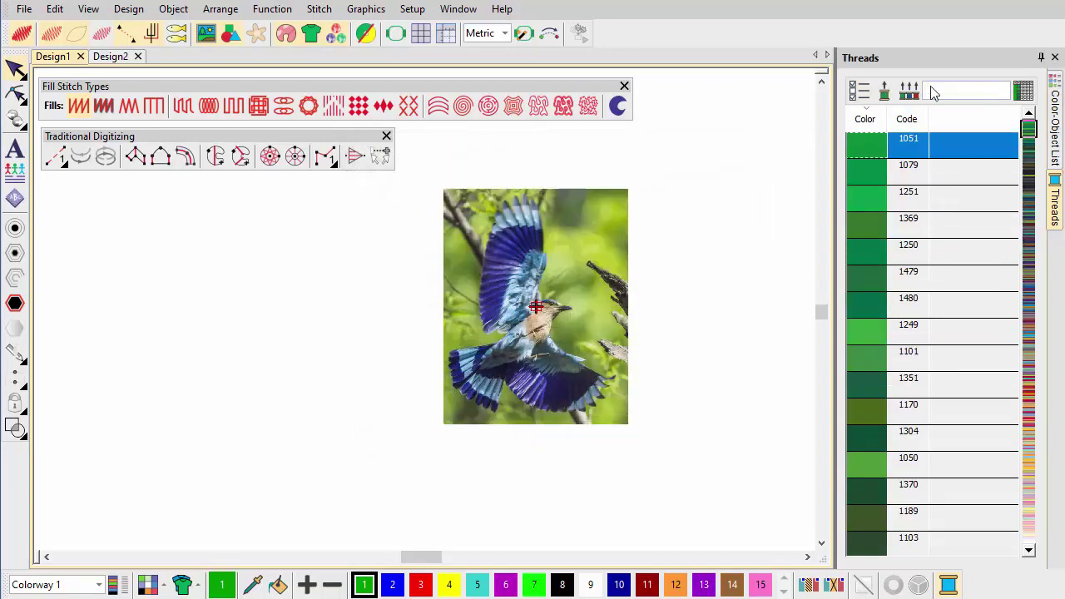
text(1134)
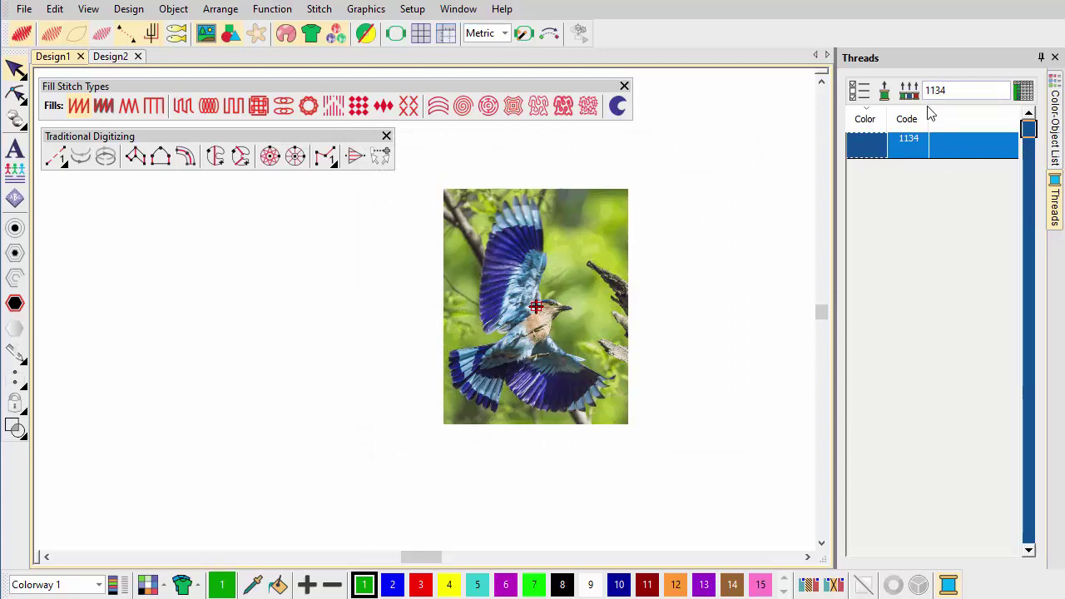
click(863, 154)
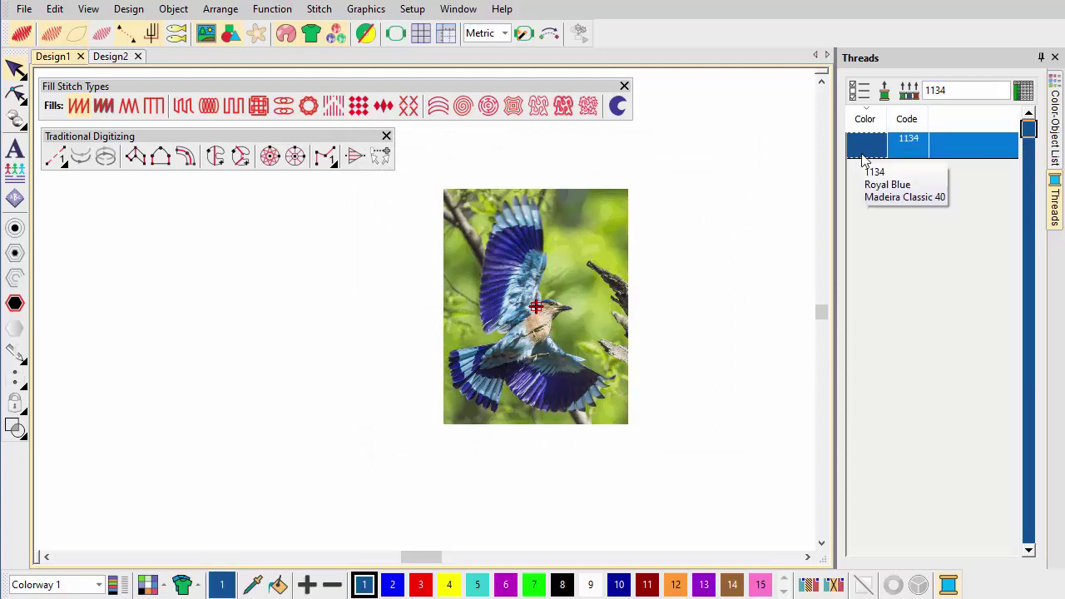
Step: Make palette color 2 current and clear the thread code search
click(392, 585)
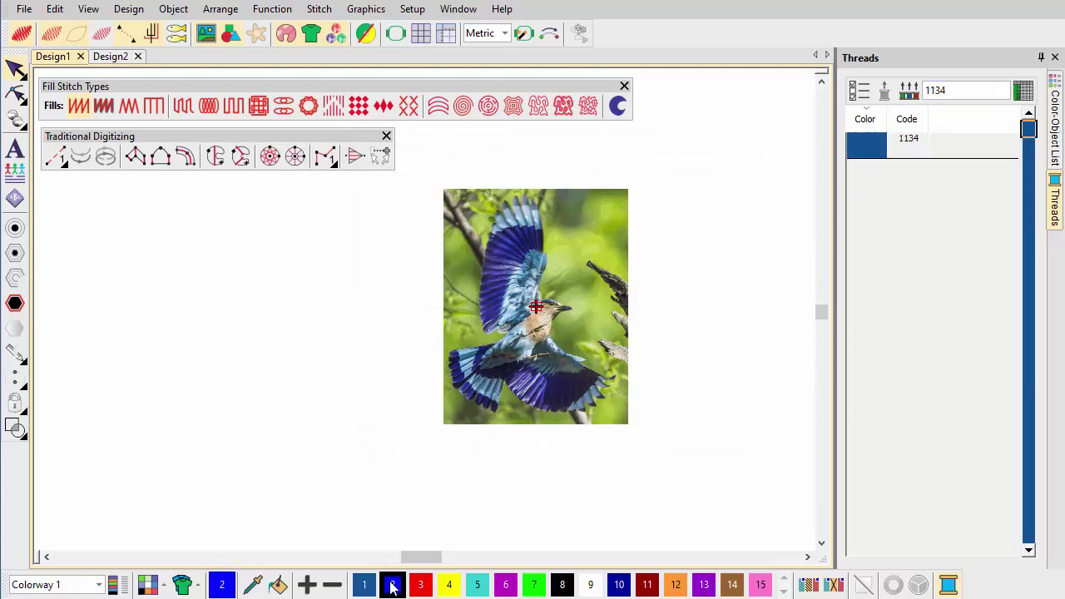
double_click(950, 89)
key(BackSpace)
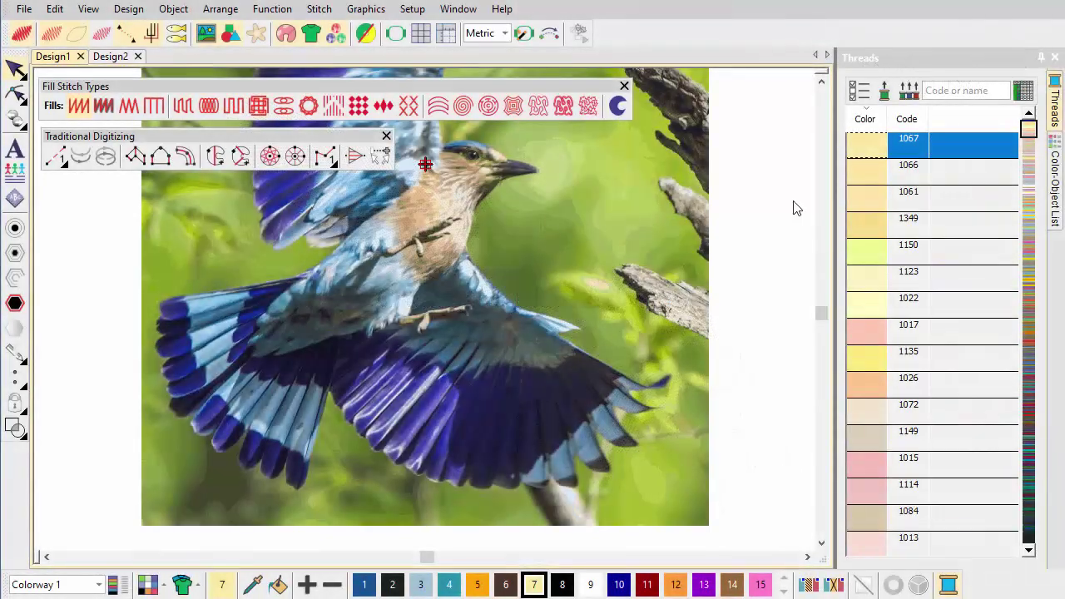
Step: Digitize the bird's lower wing in color 1 as a Complex Fill with Spiral stitching, tracing its upper edge, feather tips and body side
click(364, 585)
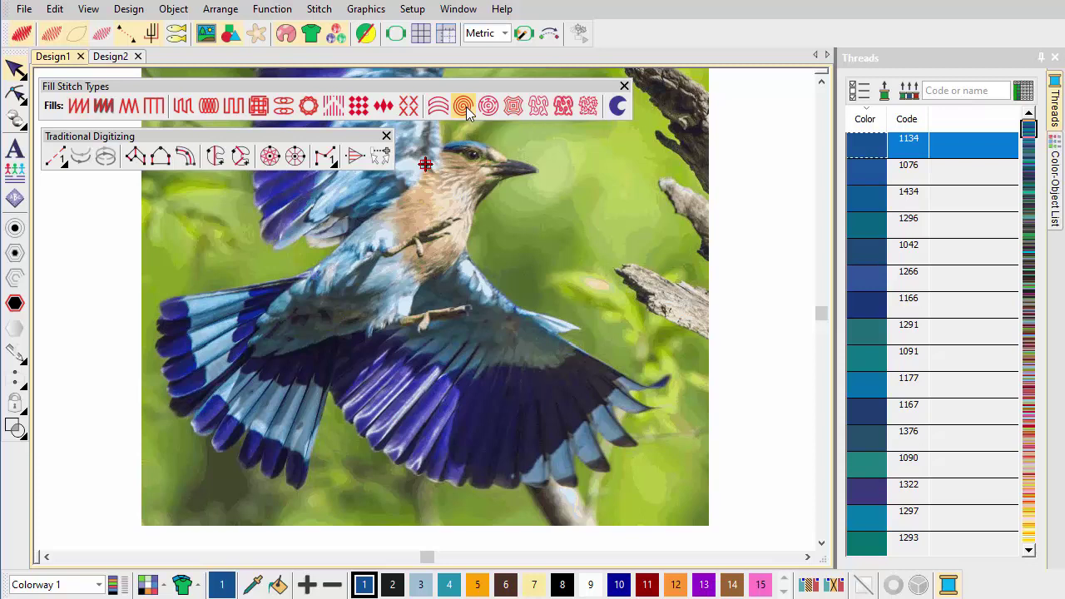
click(216, 159)
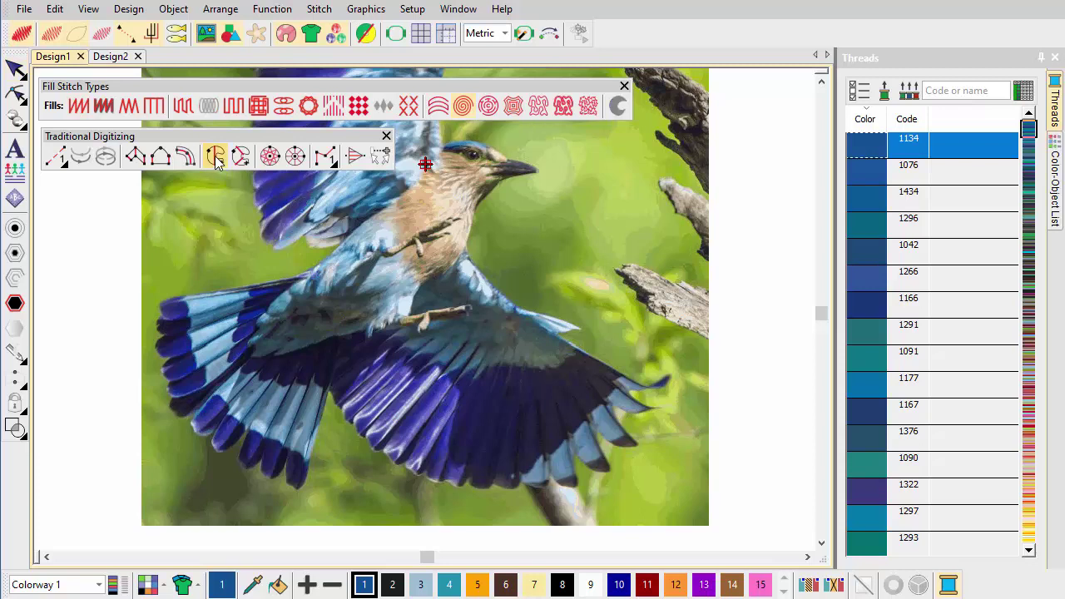
click(461, 237)
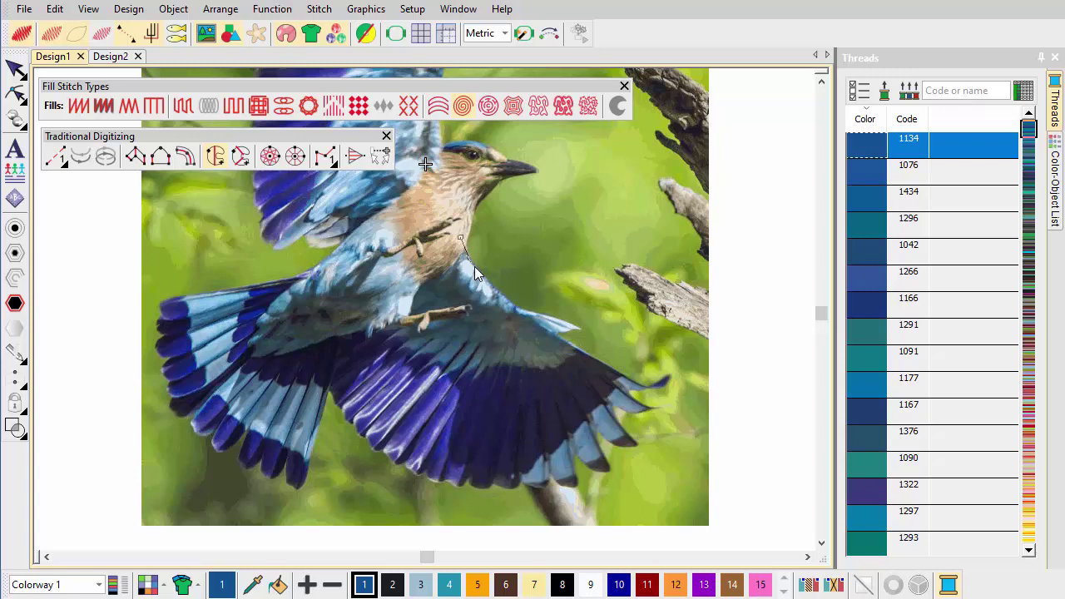
right_click(499, 297)
right_click(597, 363)
click(652, 387)
click(591, 428)
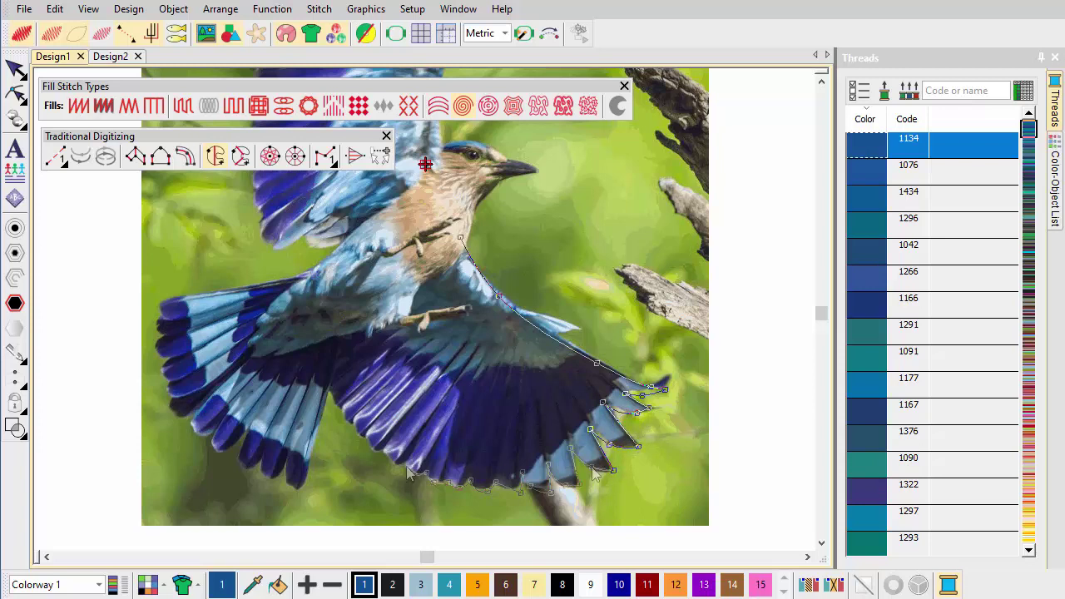
click(404, 463)
right_click(388, 465)
click(383, 449)
right_click(369, 451)
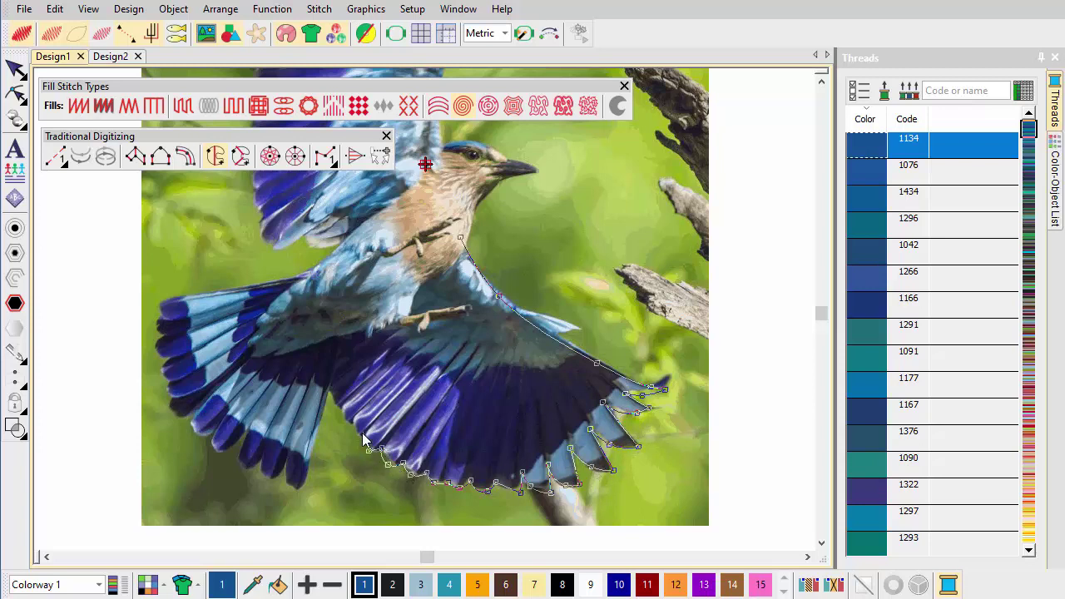
click(362, 434)
right_click(350, 426)
click(334, 324)
right_click(388, 315)
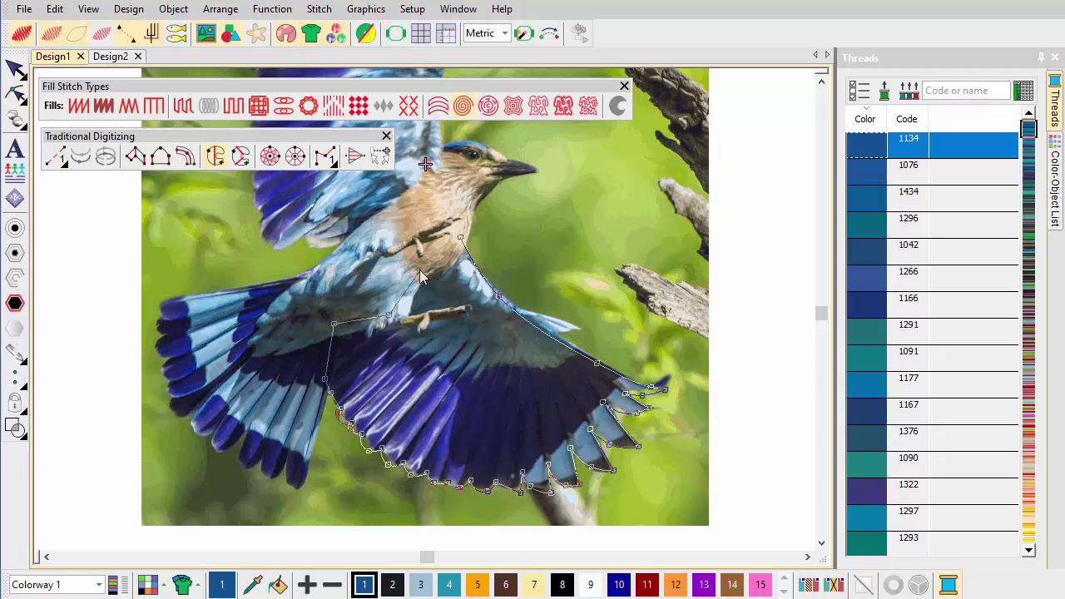
click(415, 269)
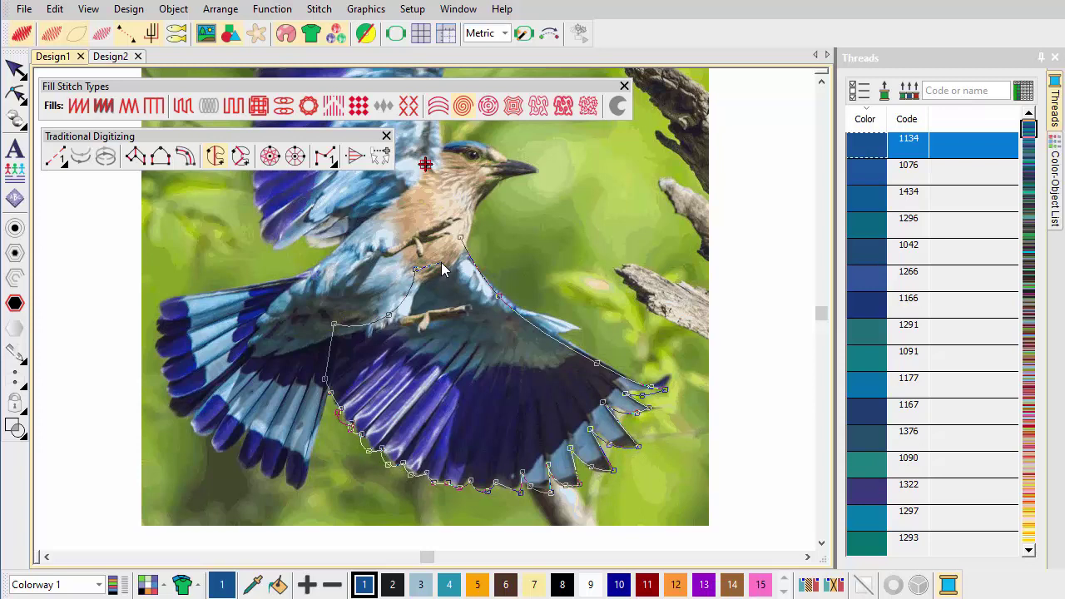
key(Return)
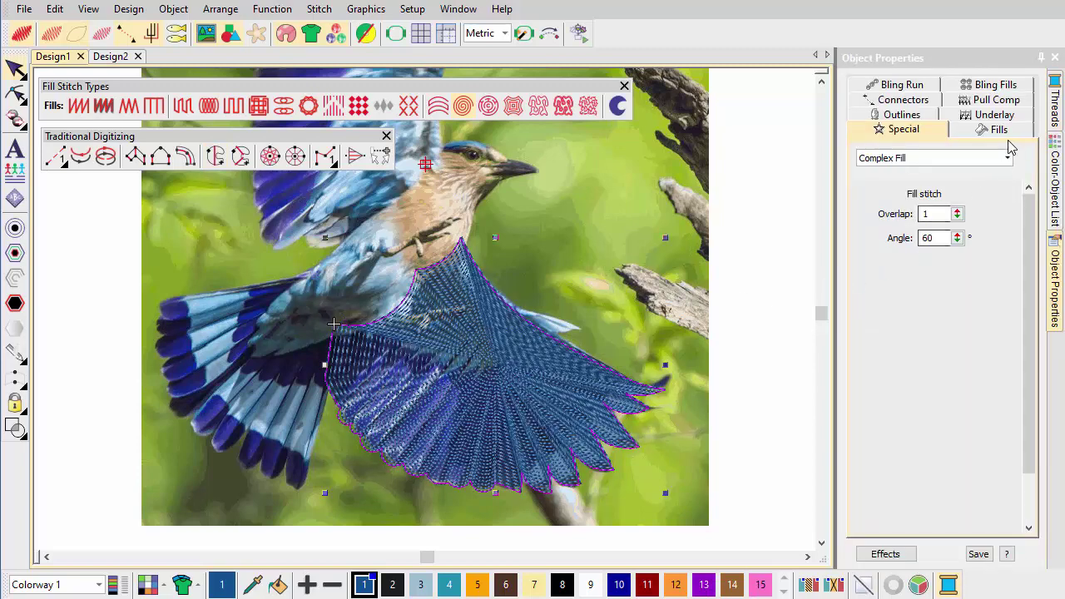
Step: Set the spiral stitch spacing of the color 1 wing shape to 4 mm
click(1014, 135)
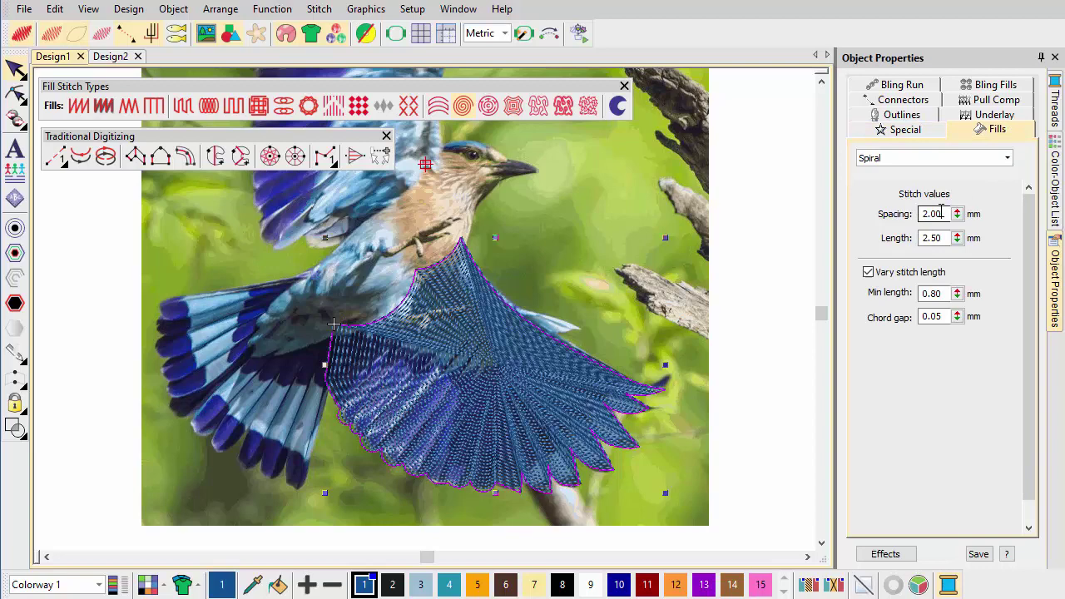
drag(941, 213, 915, 215)
key(Return)
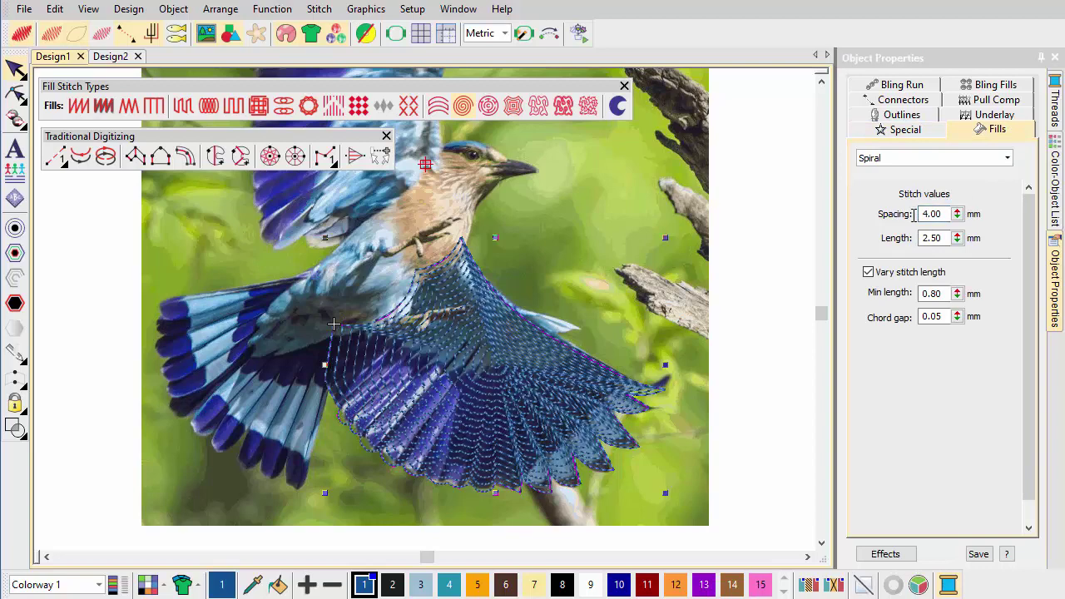
Step: Reshape the wing object by moving its spiral center slightly to the left, then deselect it
click(16, 95)
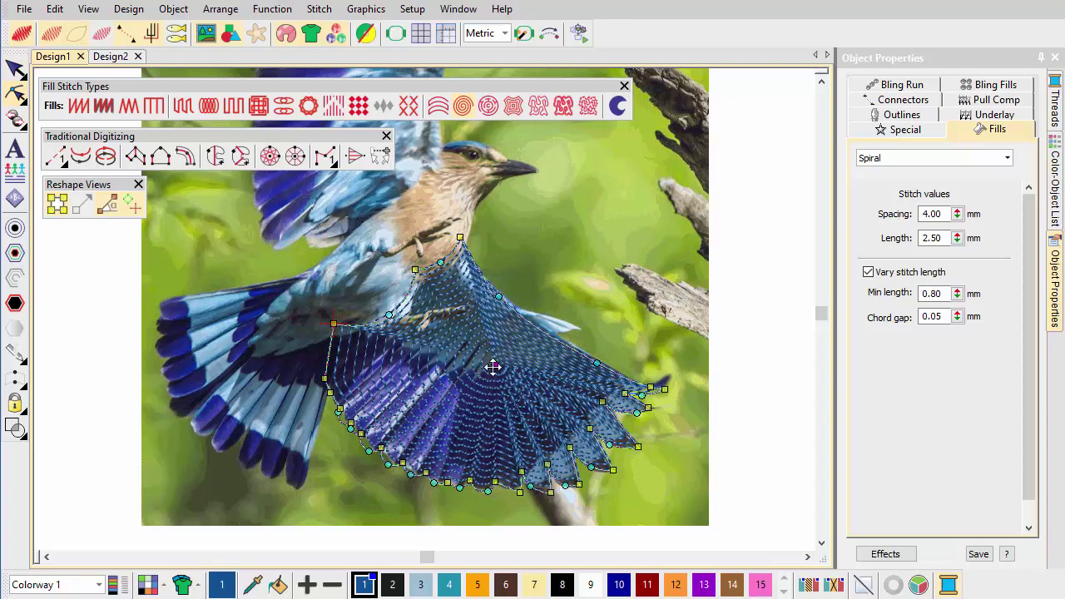
mouse_move(493, 367)
mouse_down()
mouse_move(514, 371)
mouse_move(481, 358)
mouse_move(485, 367)
mouse_up()
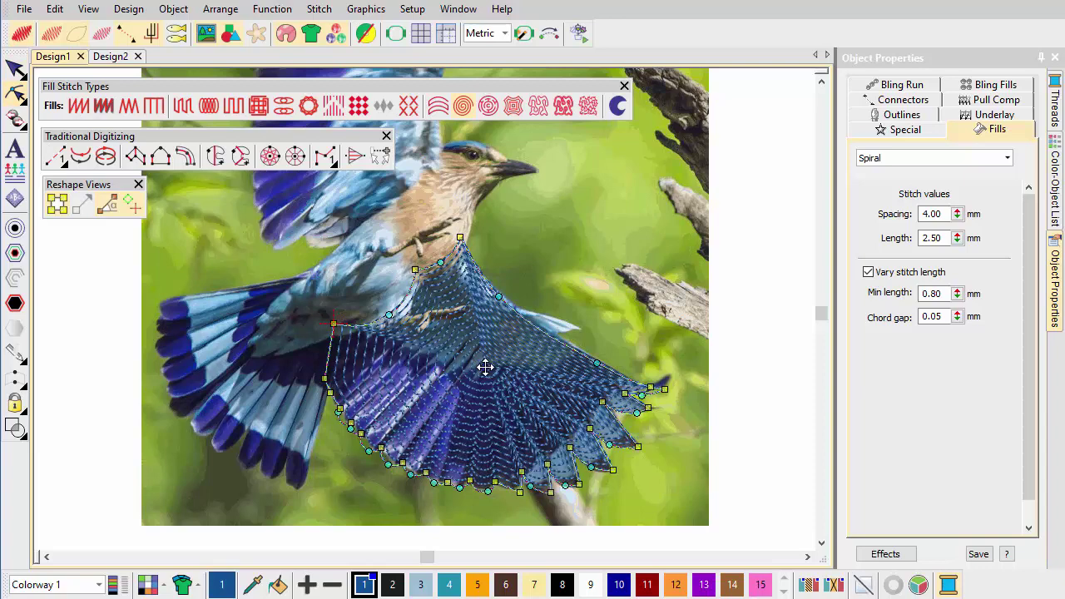
key(Escape)
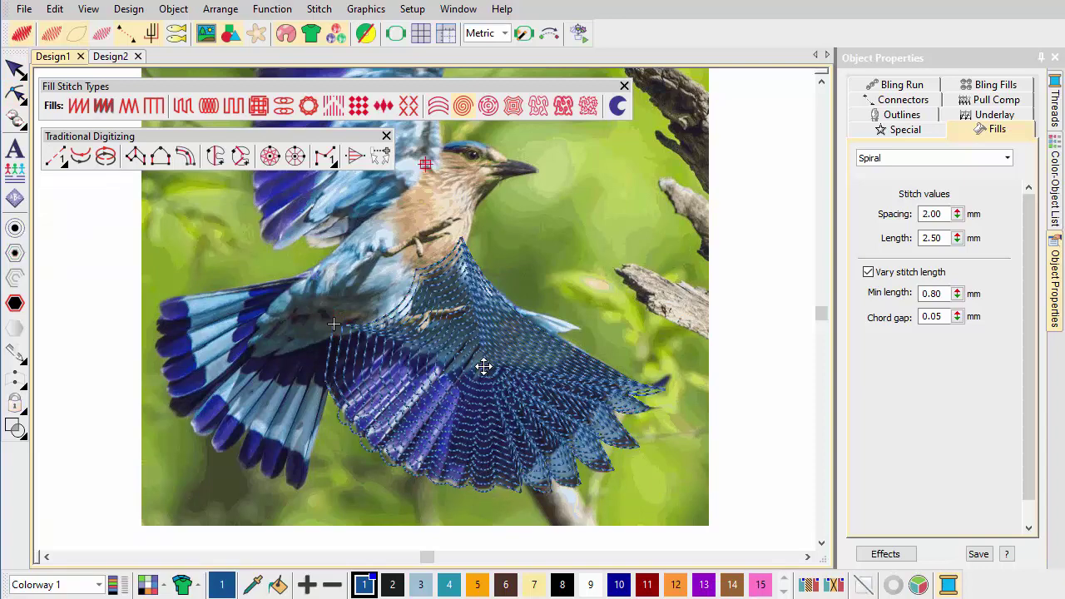
Step: Digitize a smaller Complex Fill spiral shape in color 4 over the inner part of the lower wing
click(449, 586)
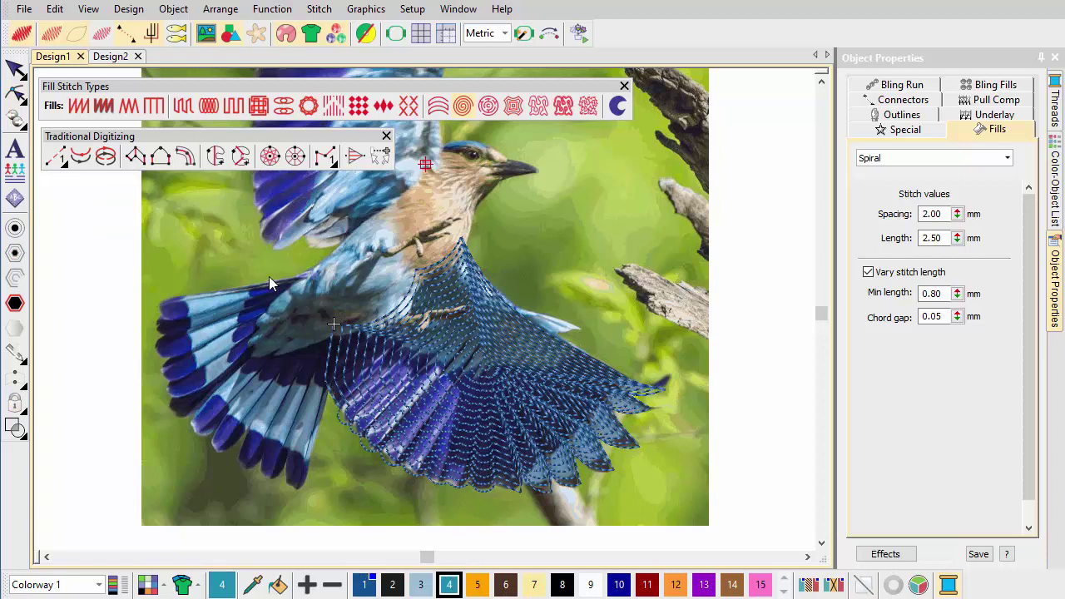
click(215, 156)
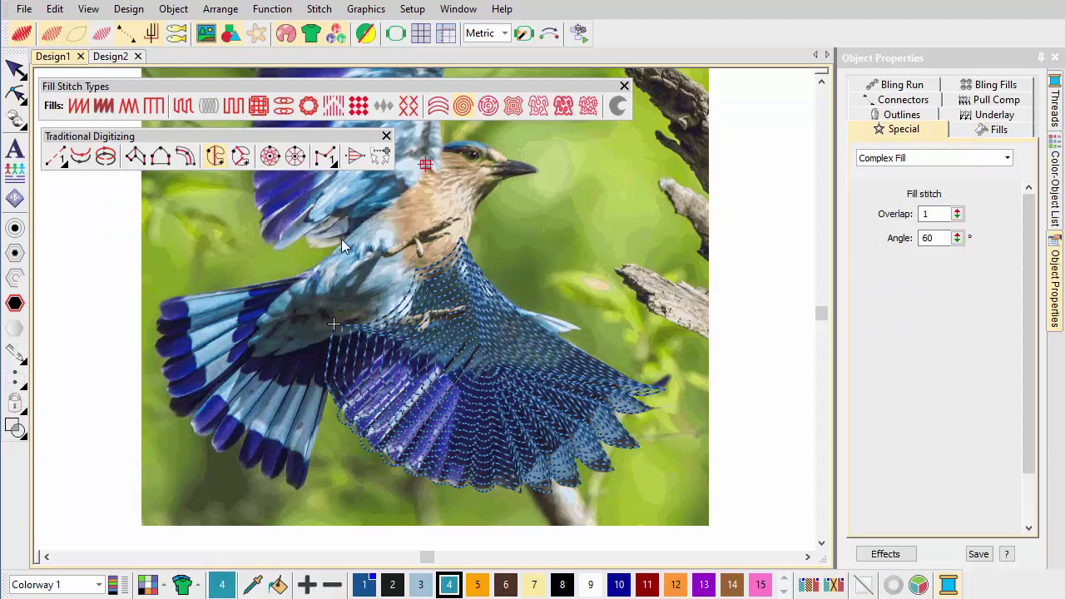
click(460, 237)
right_click(591, 358)
click(610, 368)
right_click(585, 370)
click(569, 367)
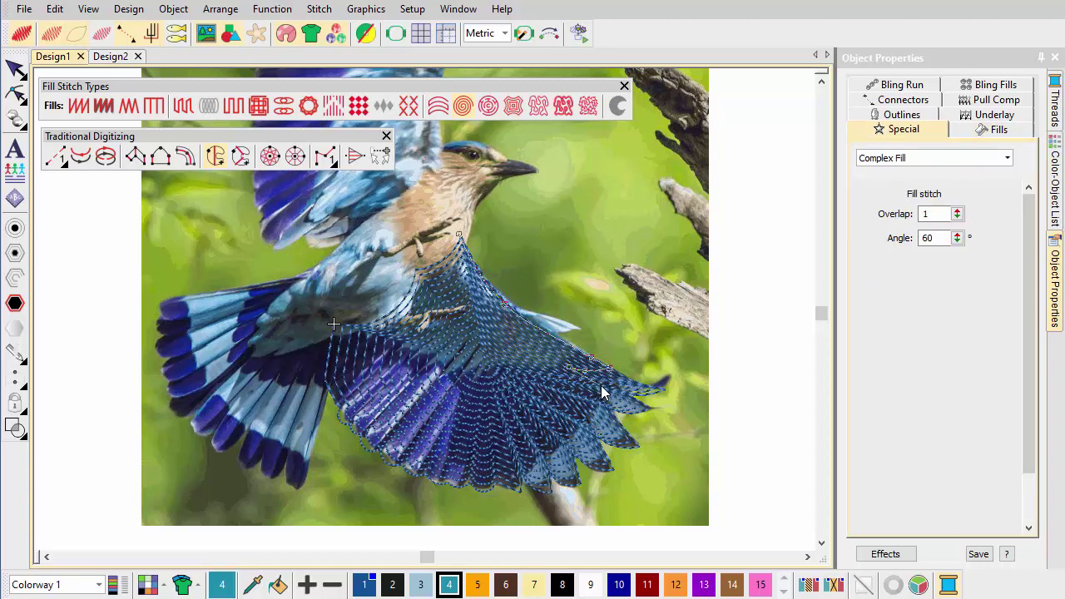
key(Return)
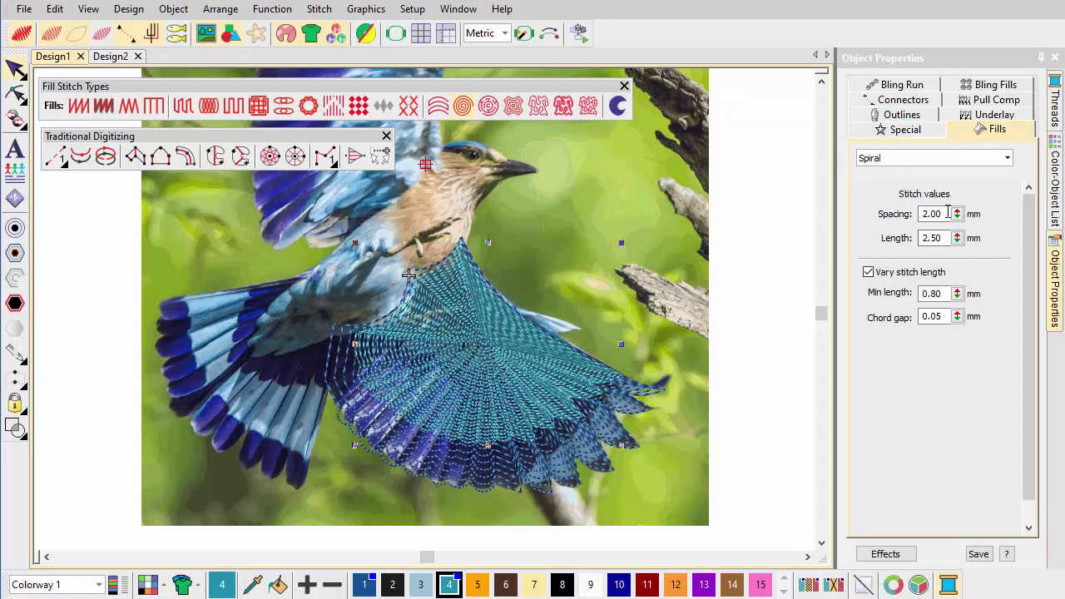
Step: Set the spiral stitch spacing of the color 4 inner wing shape to 4 mm
drag(940, 214, 893, 215)
text(4)
key(Return)
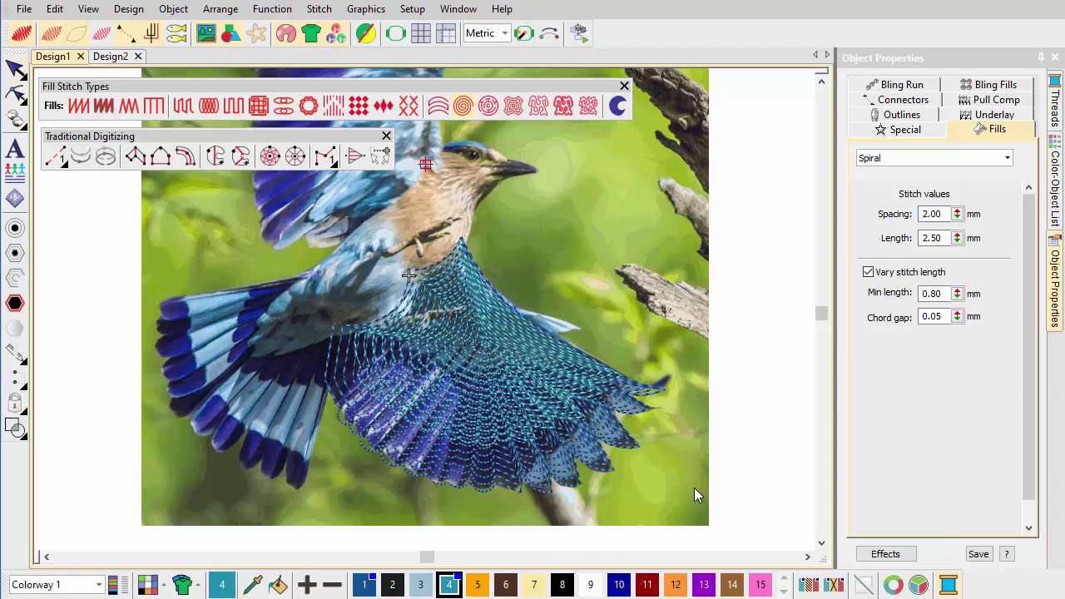
Step: Digitize Complex Fill spiral shapes in color 3 over the innermost parts of the wings and tail, then toggle the background photo's display
click(419, 585)
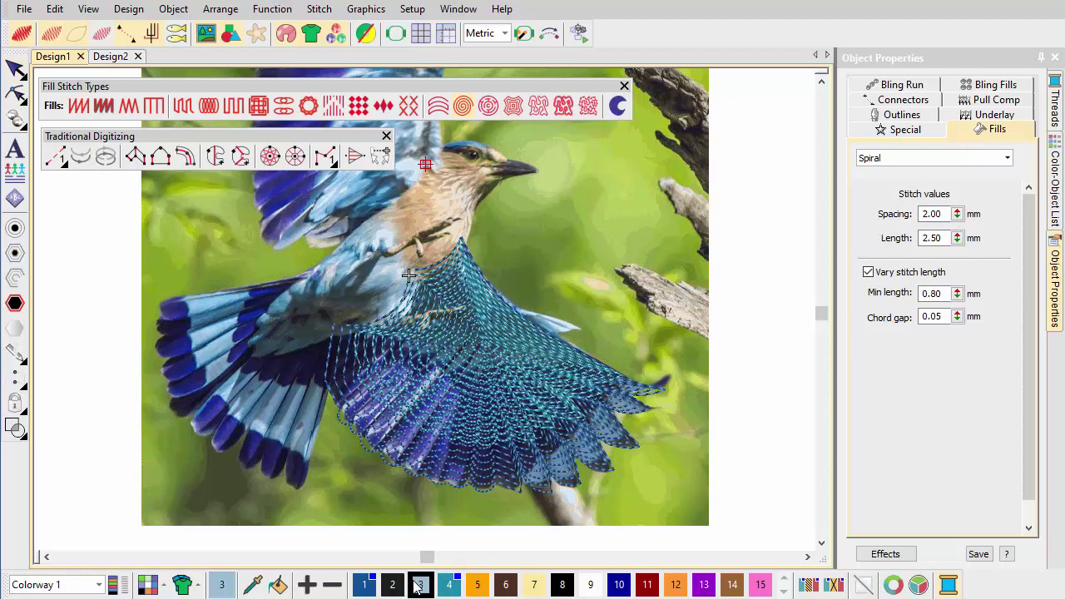
click(222, 160)
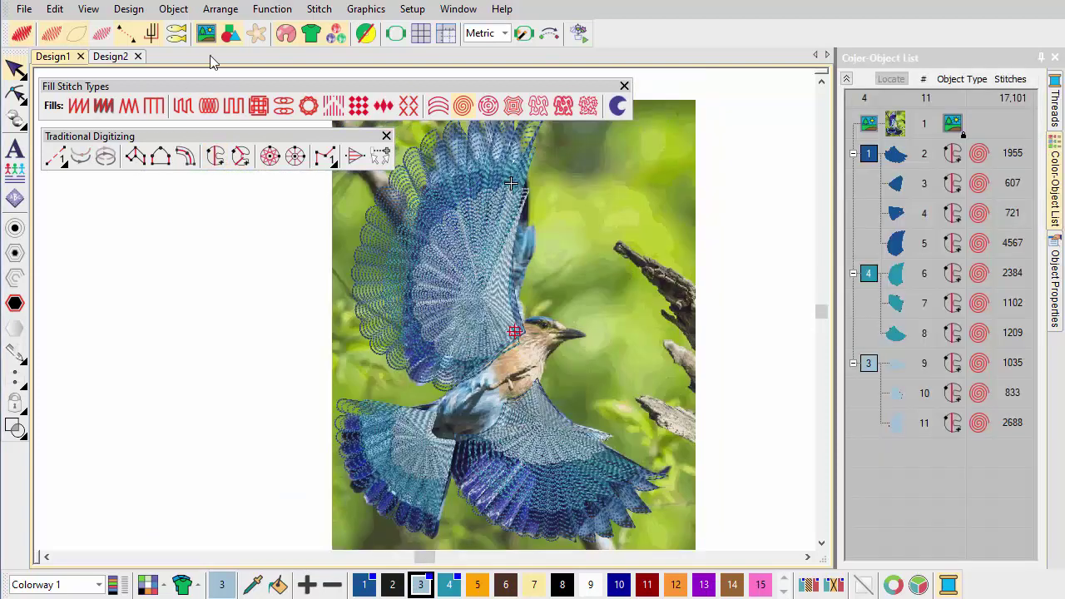
click(207, 35)
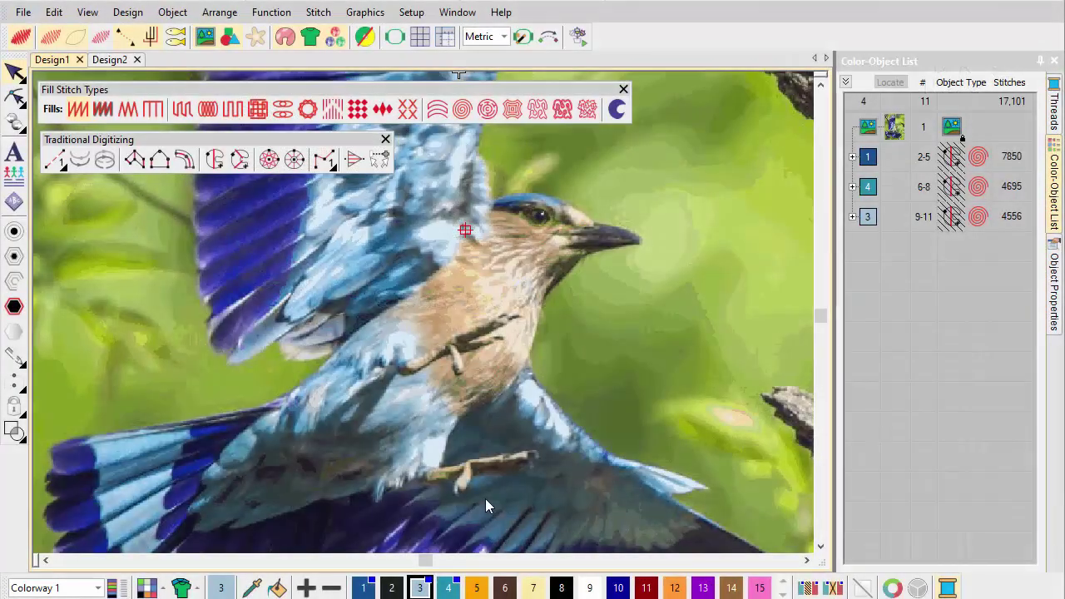
Step: Digitize a Complex Fill spiral shape in color 5 around the bird's head and chest, leaving out the beak
click(476, 585)
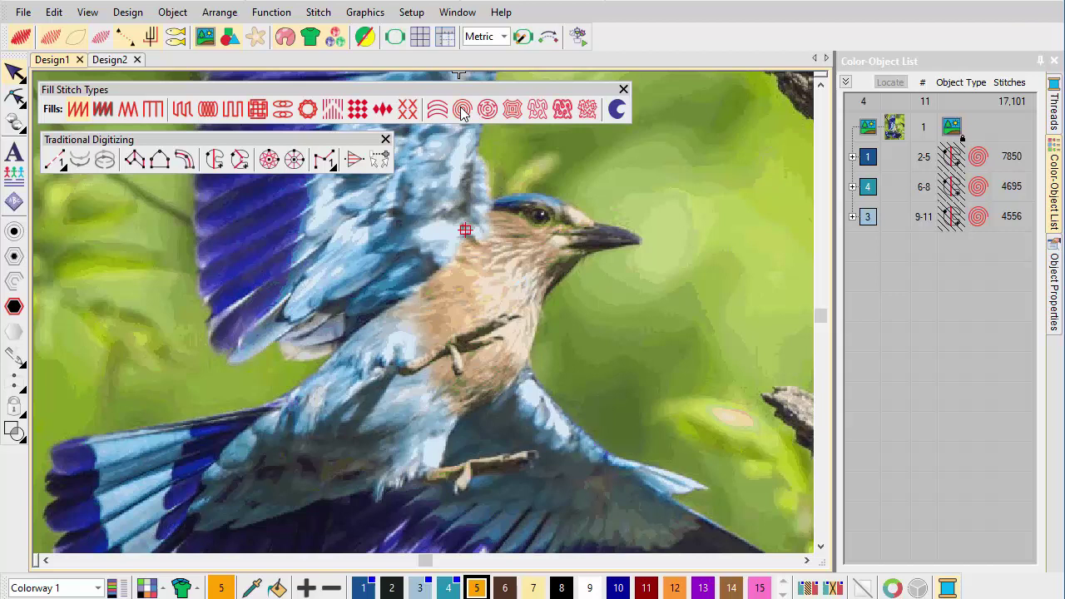
click(214, 160)
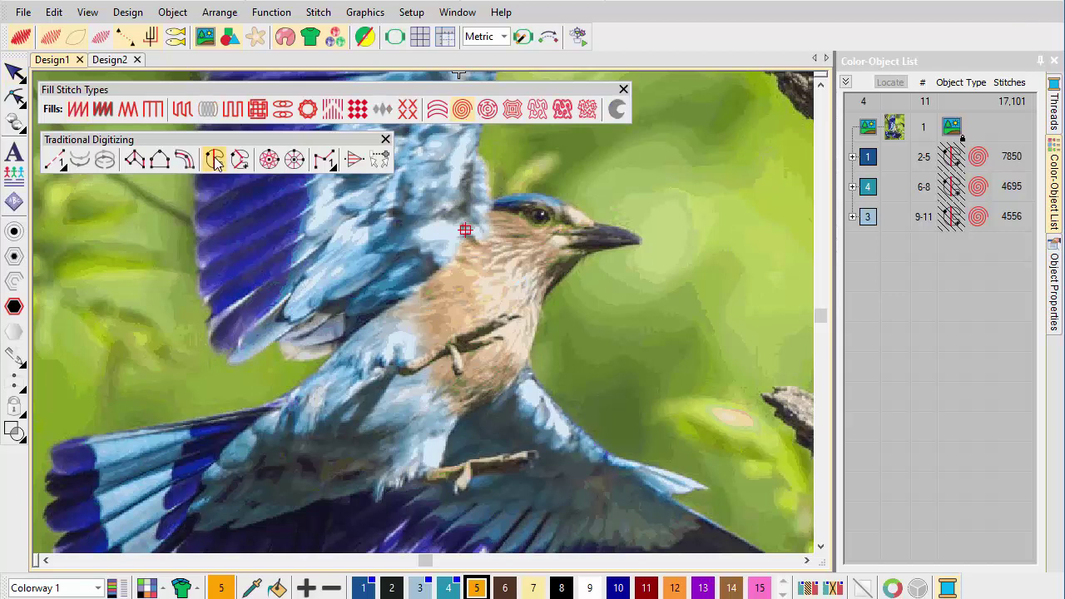
click(595, 225)
right_click(555, 198)
click(487, 202)
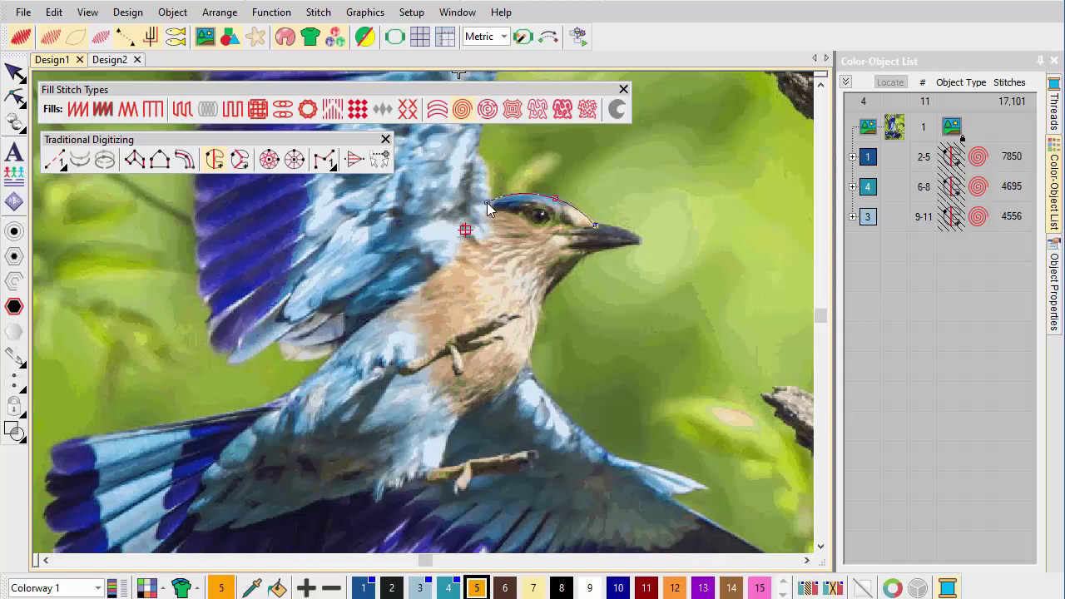
right_click(452, 252)
right_click(402, 300)
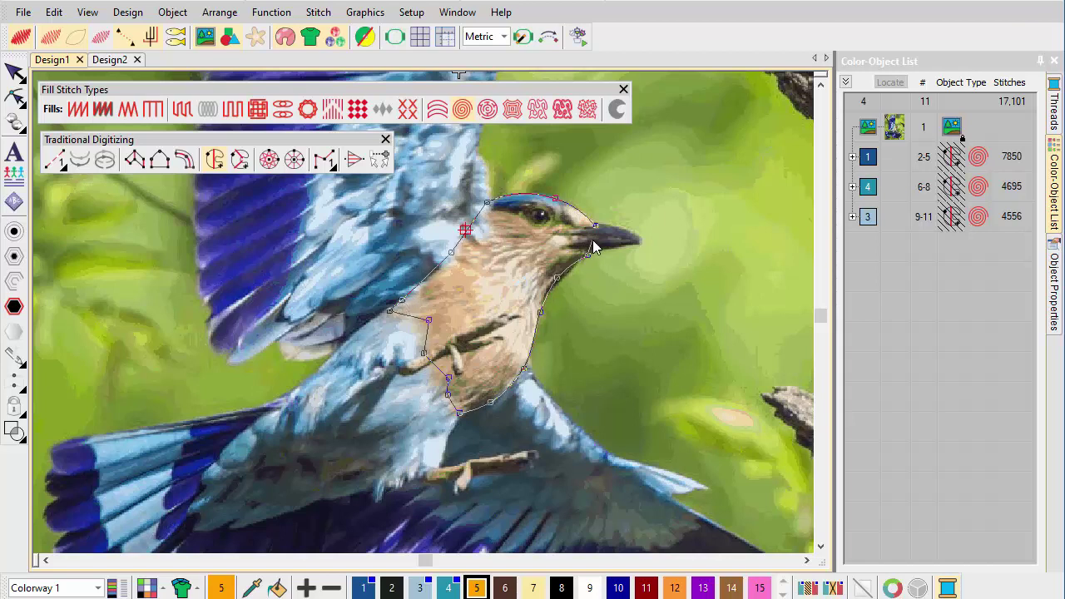
key(Return)
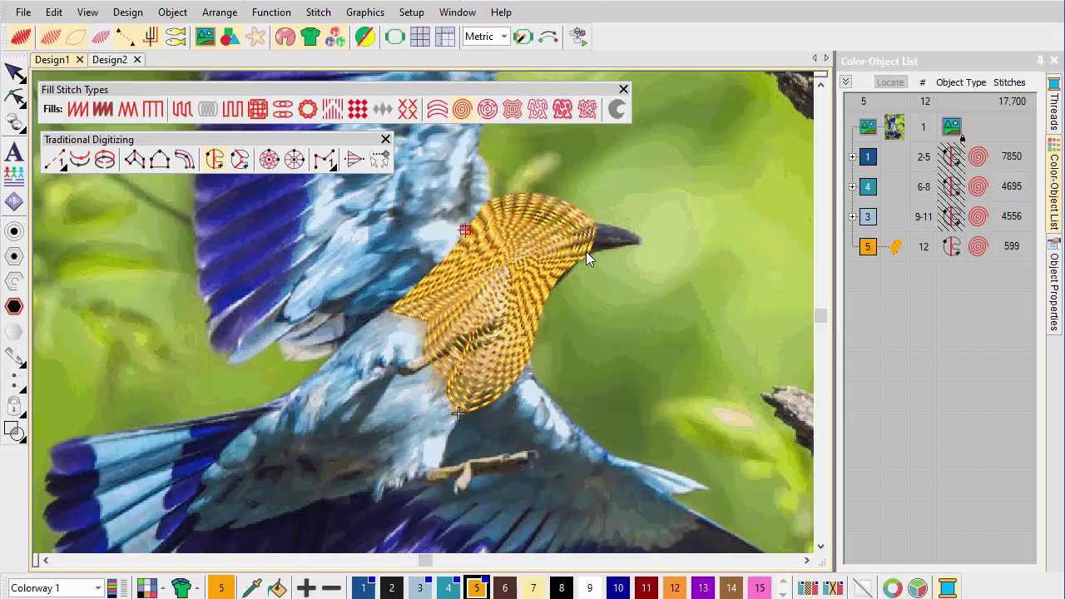
key(Escape)
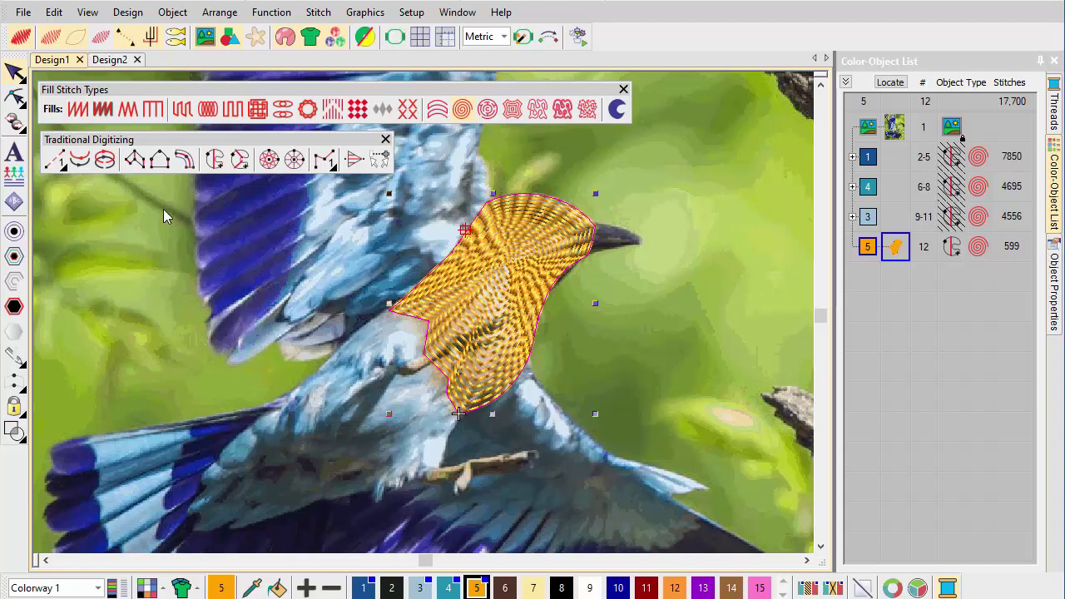
Step: Reshape the color 5 head and chest object by moving its spiral center slightly up towards the beak, then deselect it
click(14, 98)
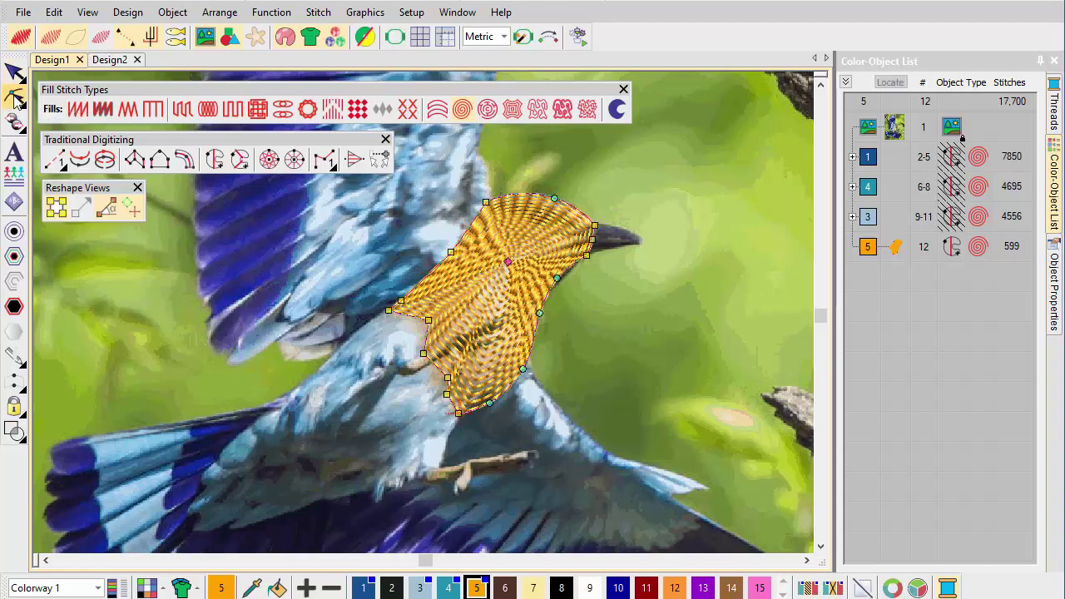
drag(508, 263, 524, 253)
key(Escape)
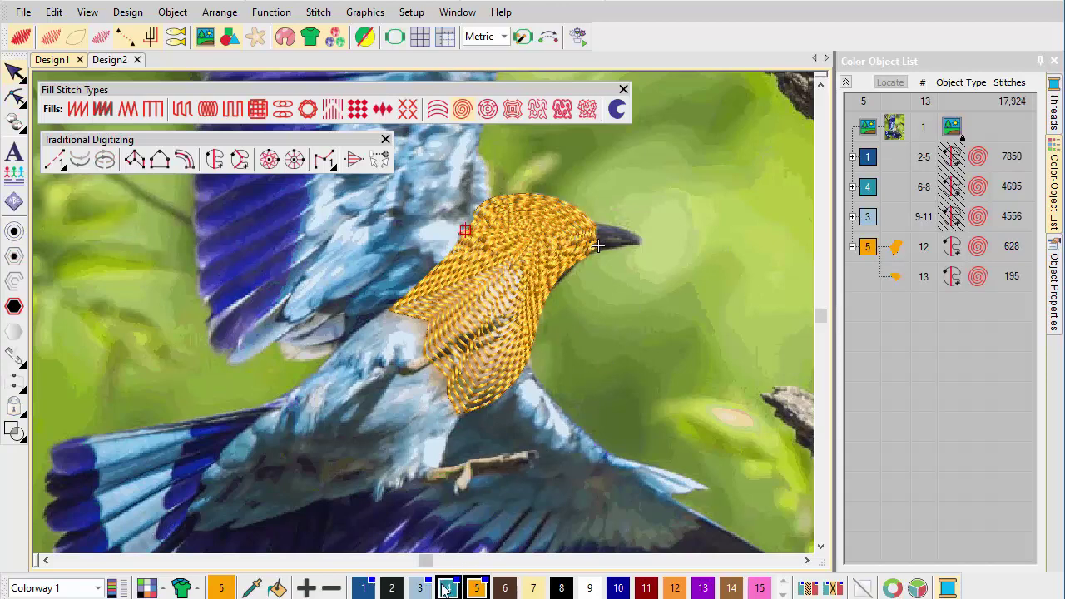
Step: Digitize a Complex Fill spiral shape in color 4 over the bird's belly, below the color 5 chest
click(447, 589)
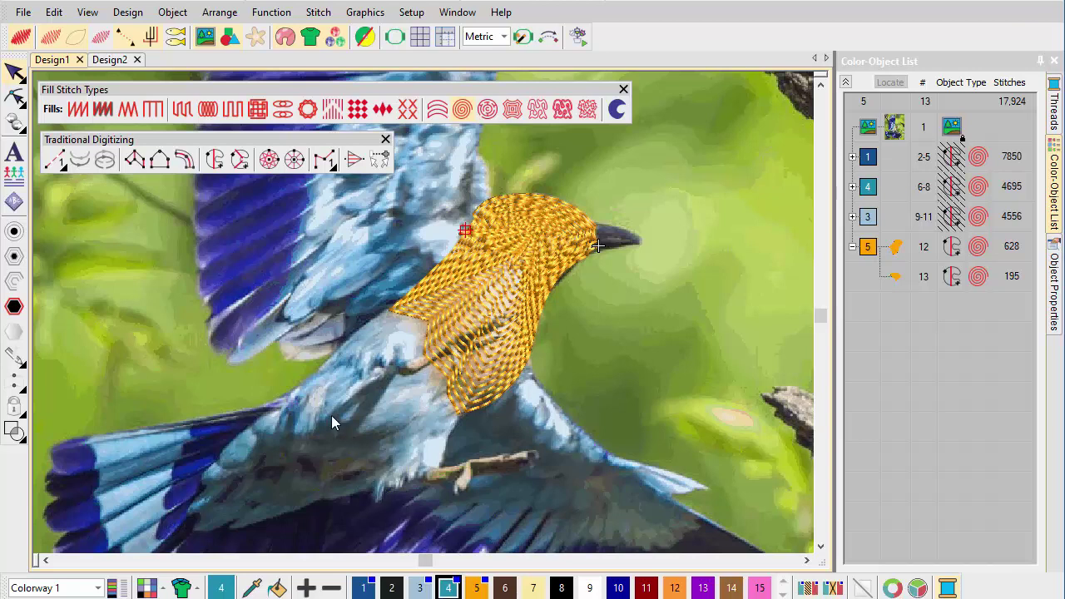
click(220, 165)
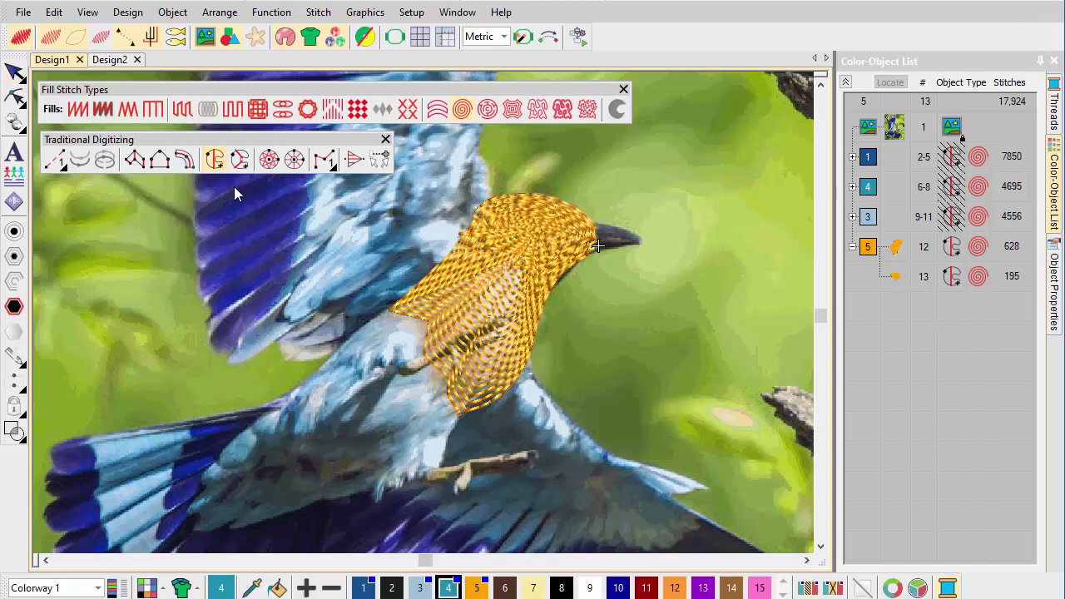
click(407, 301)
click(370, 323)
click(331, 365)
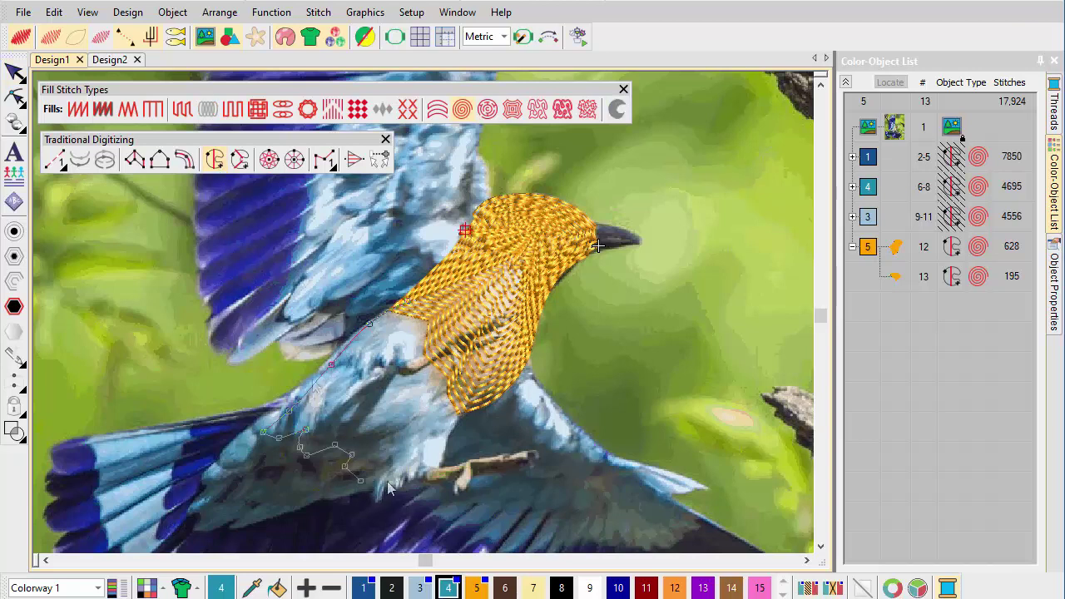
click(407, 475)
click(442, 448)
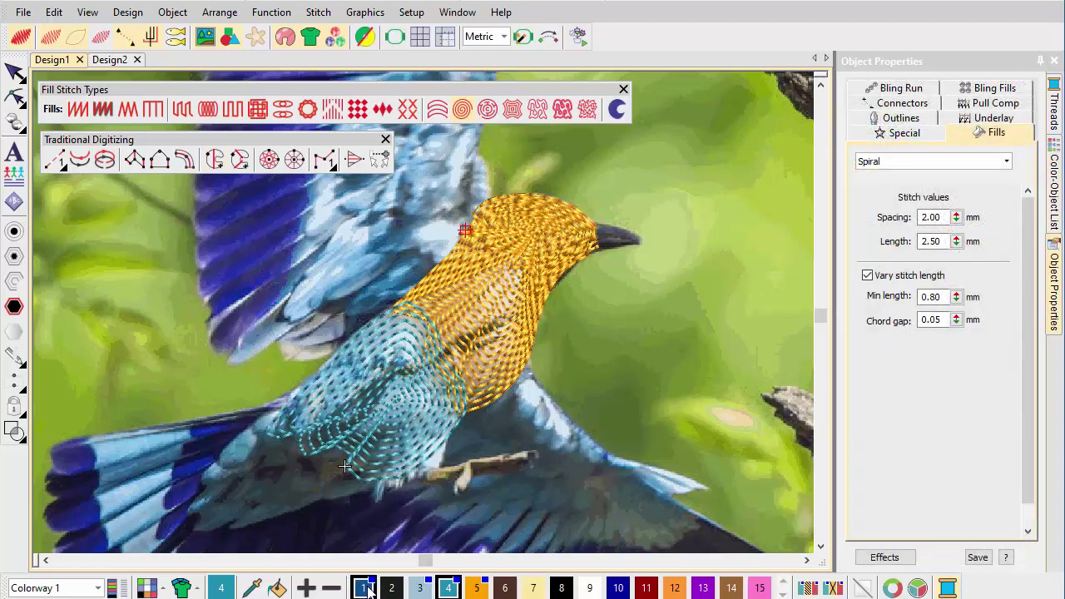
Step: Digitize a Complex Fill spiral shape in color 1 over the lower body, running from the chest edge towards the tail
click(364, 587)
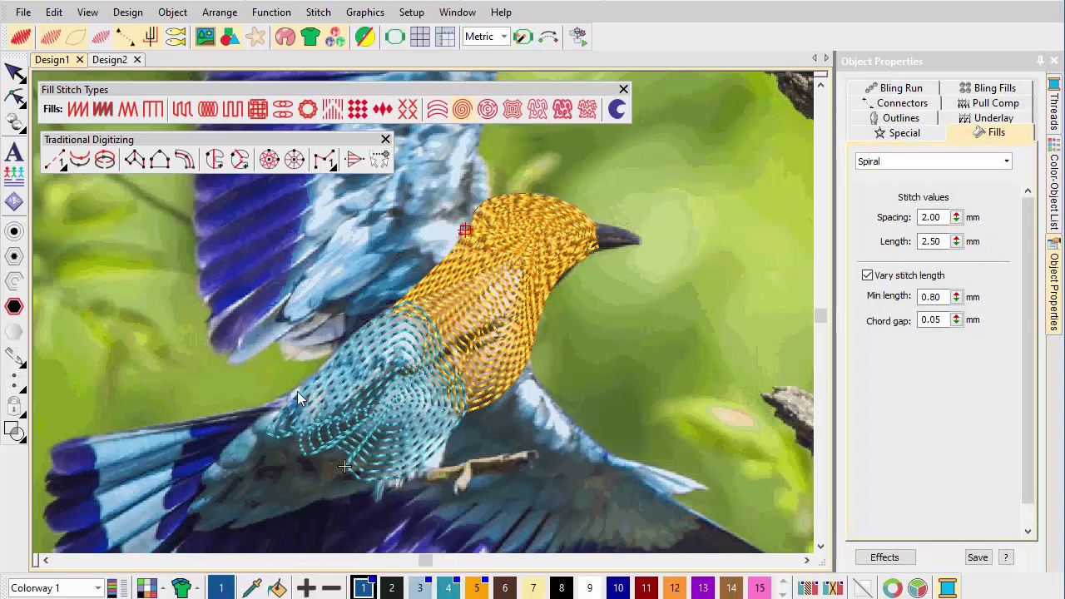
click(214, 159)
click(395, 312)
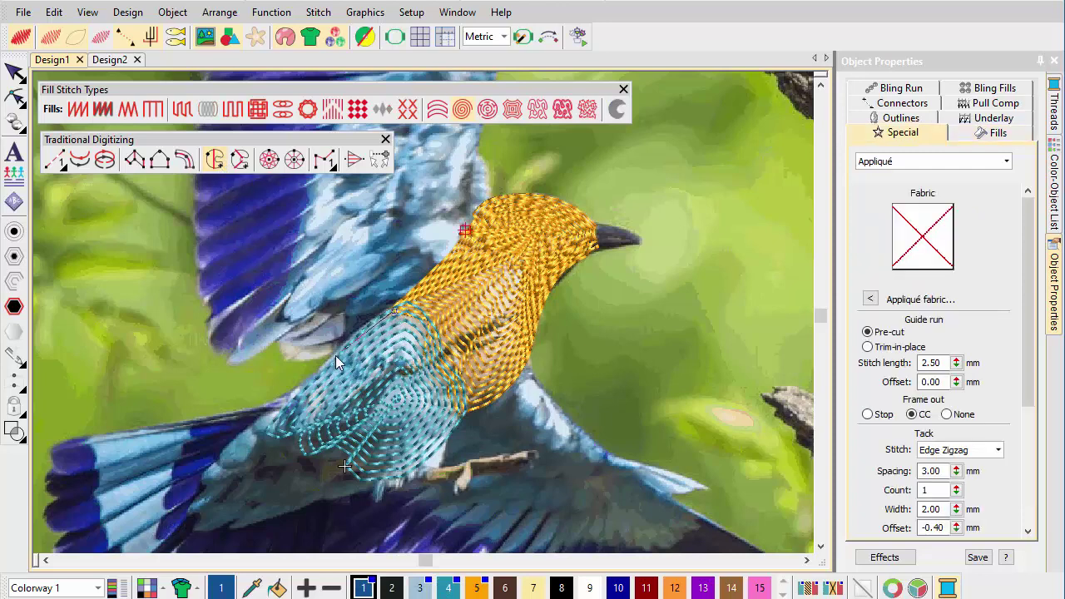
right_click(322, 368)
right_click(263, 421)
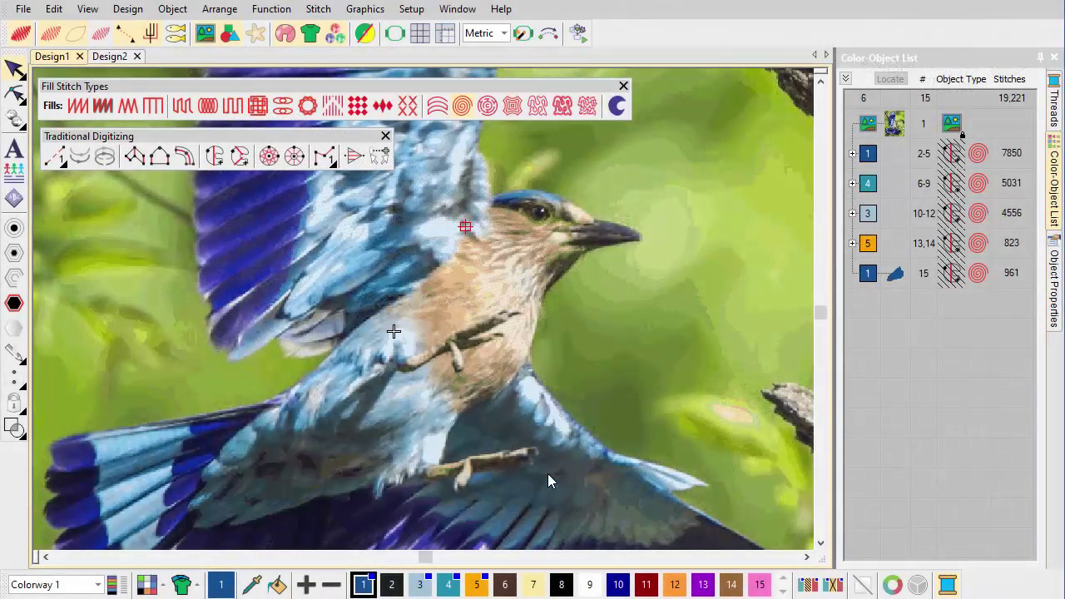
Step: Set color 7 and the Contour fill with a stitch spacing of 3 mm for new objects
click(535, 584)
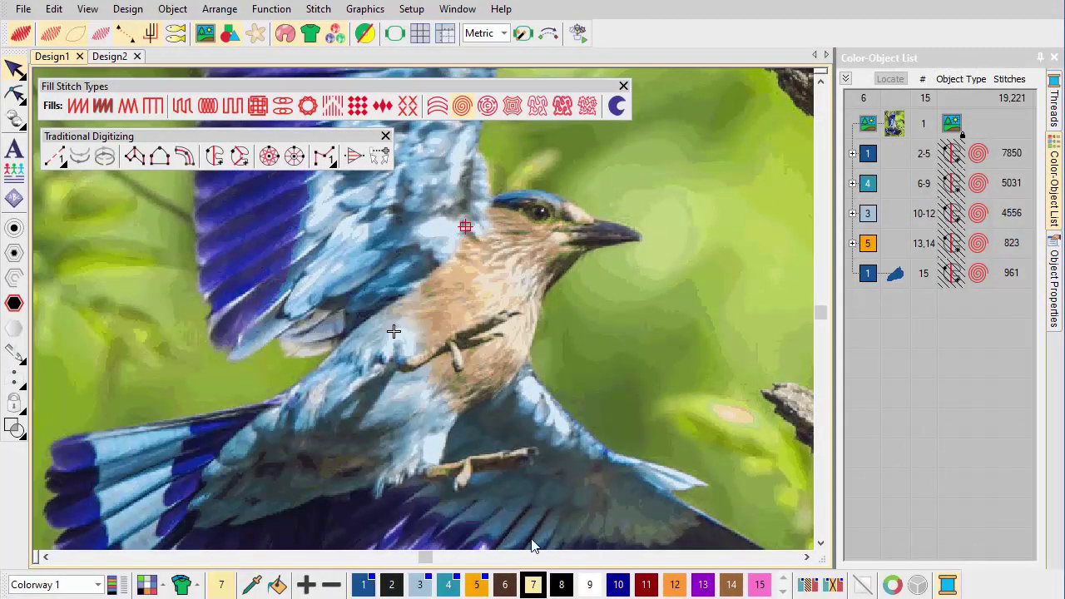
click(435, 107)
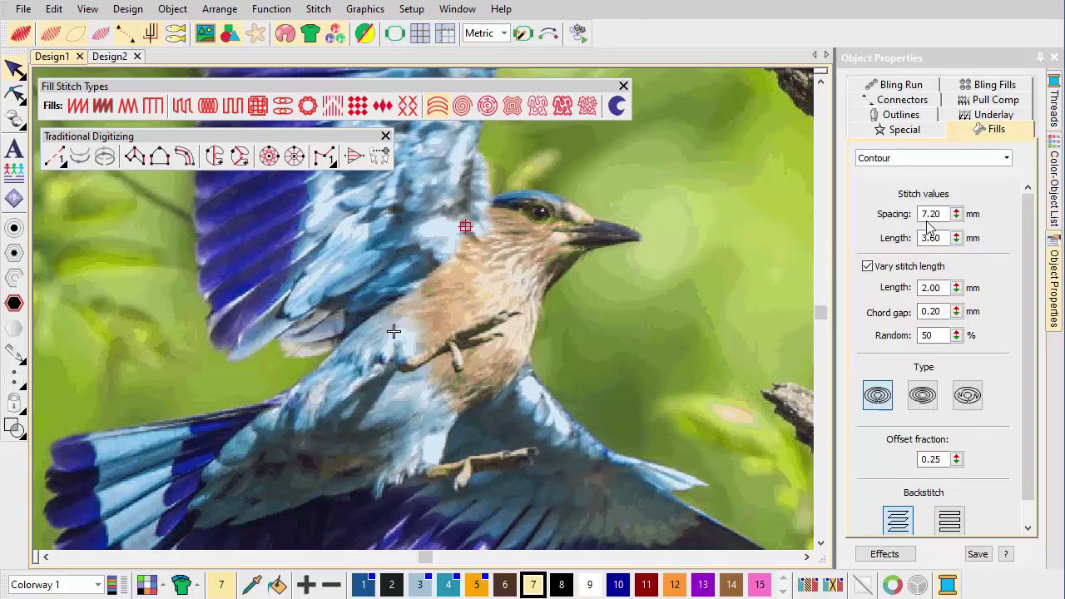
double_click(912, 214)
text(3)
key(Return)
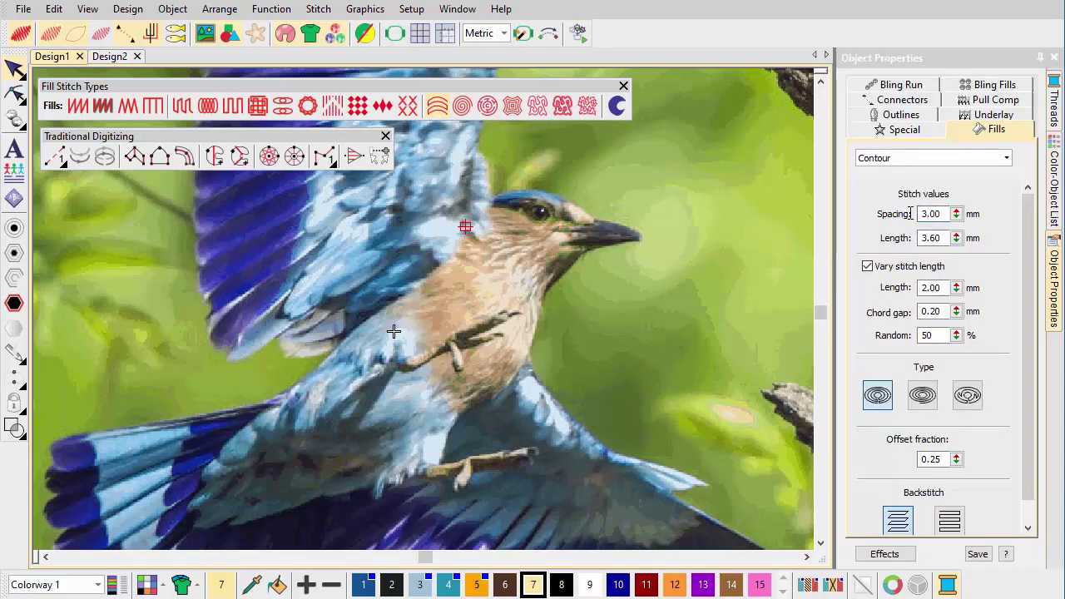
Step: Digitize a Column A contour shape in color 7 from the throat down the front of the chest, then toggle the background photo's display
click(135, 157)
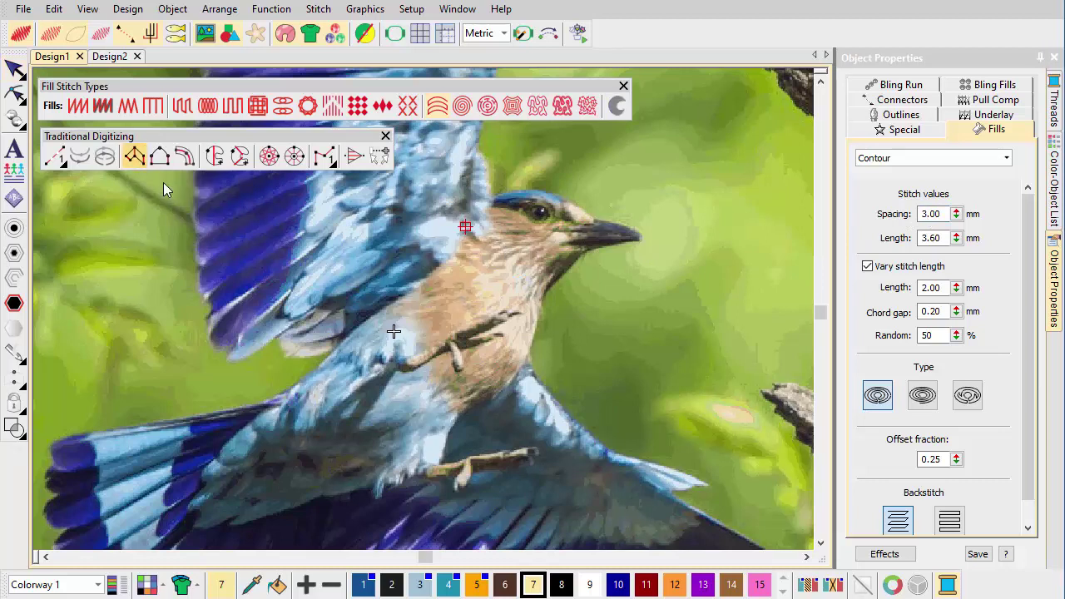
click(541, 258)
click(560, 273)
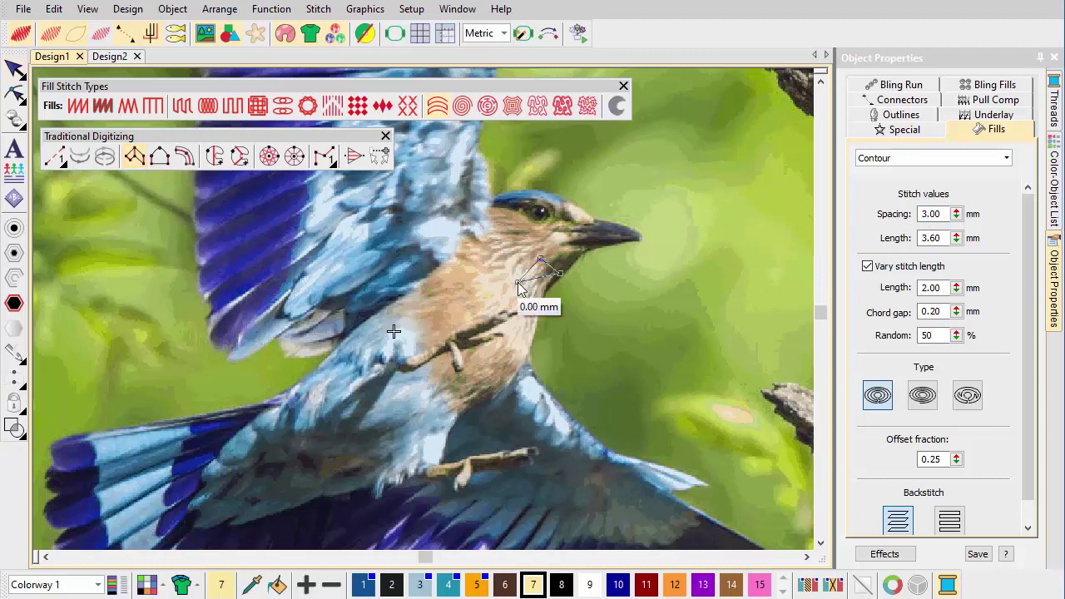
right_click(518, 282)
right_click(543, 300)
right_click(508, 300)
right_click(534, 335)
right_click(480, 348)
right_click(519, 369)
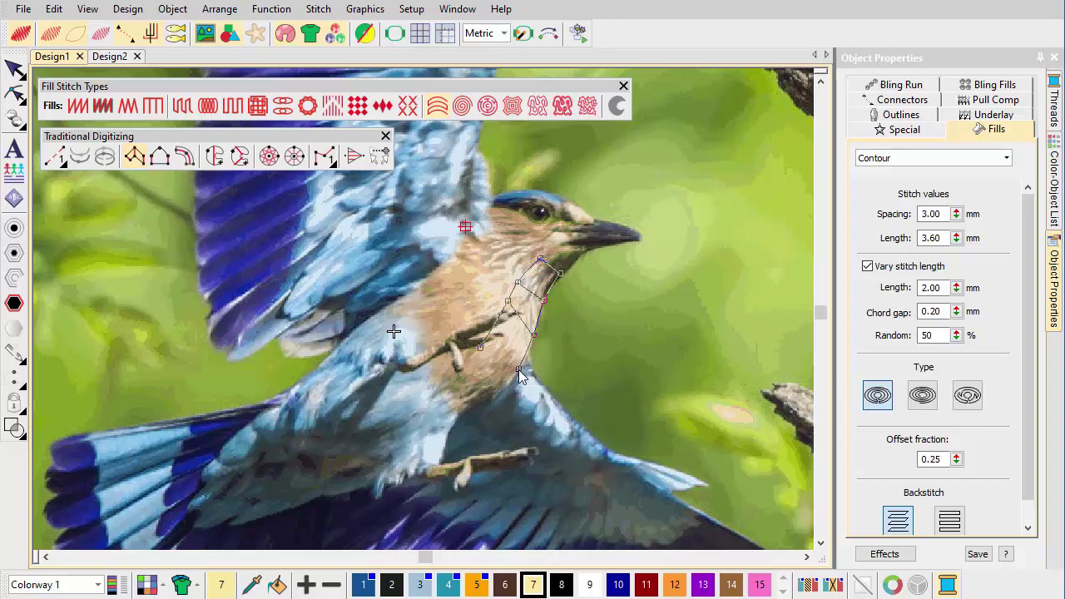
click(483, 370)
click(493, 381)
key(Return)
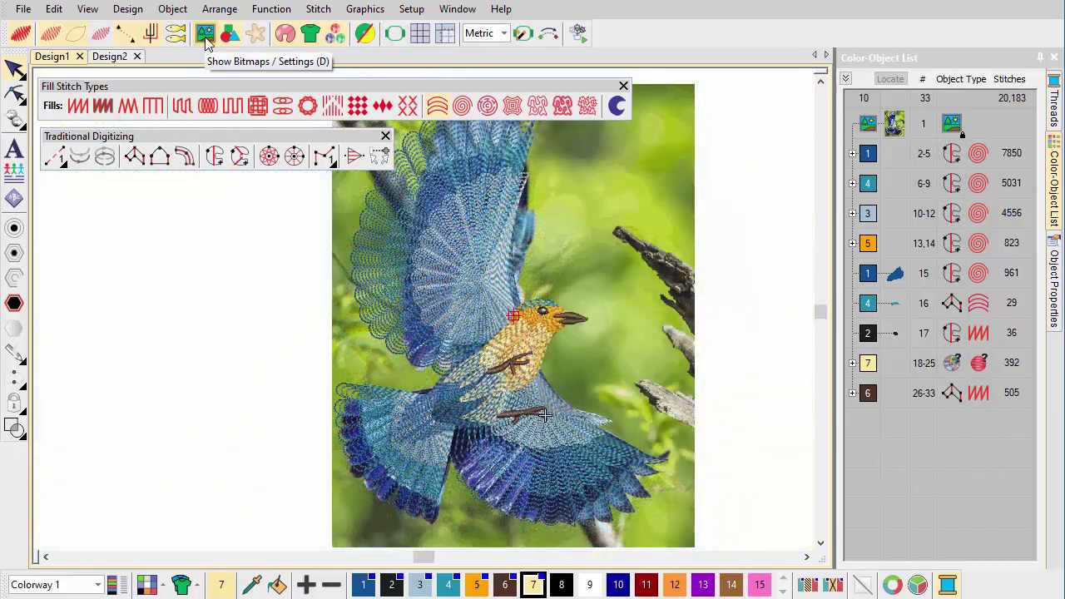
click(206, 37)
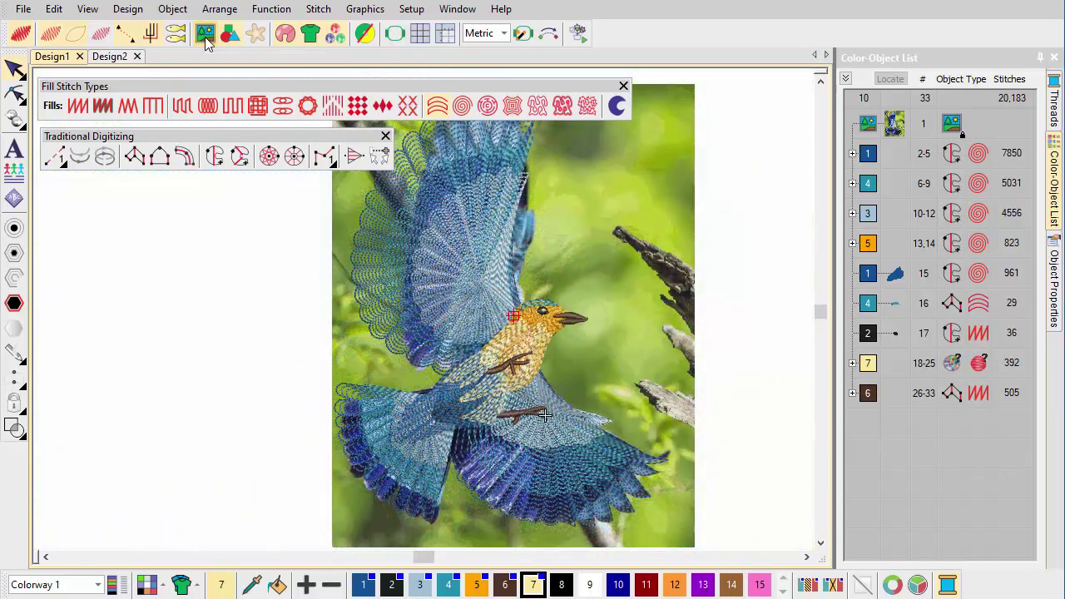